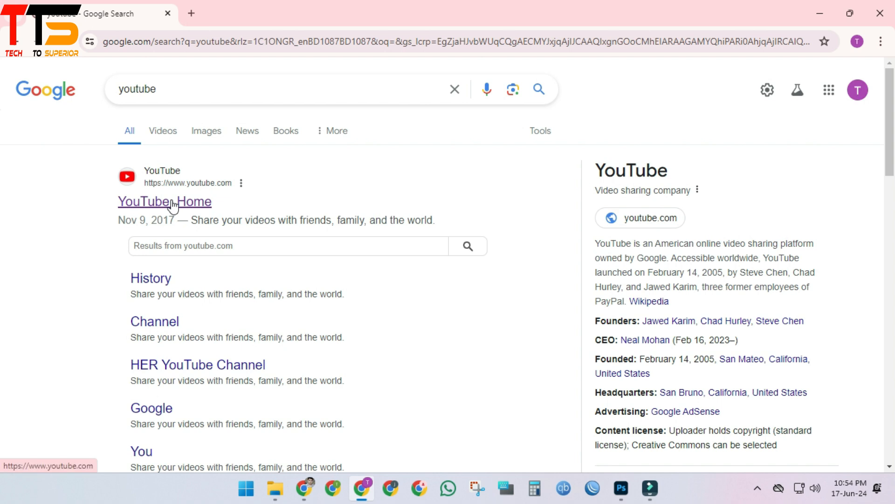
Open YouTube from the search results and start a video upload to bring up the channel creation form.
click(171, 201)
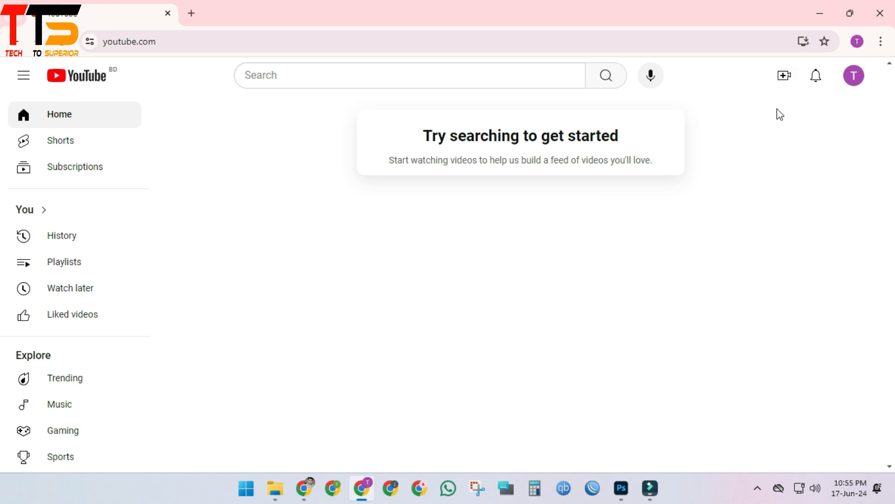
click(783, 82)
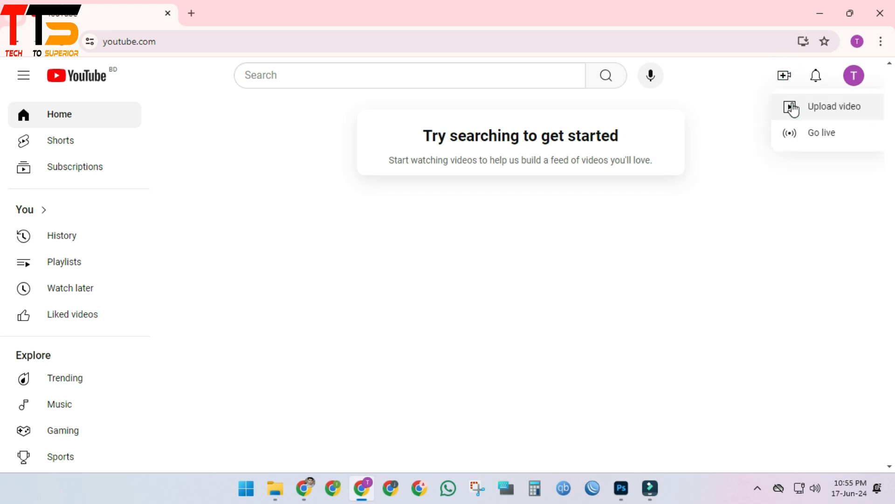
click(793, 107)
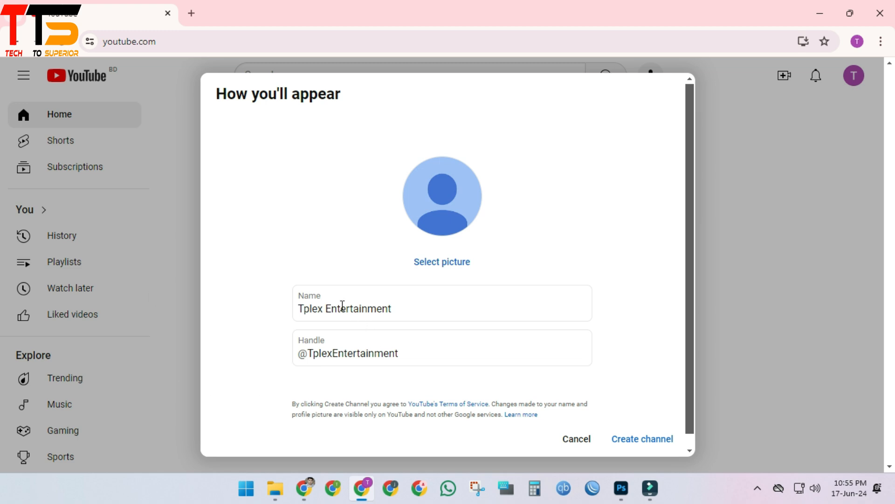
Set the T-Plex Entertainment logo as the profile picture and create the Tplex Entertainment channel.
scroll(354, 366, down, 1)
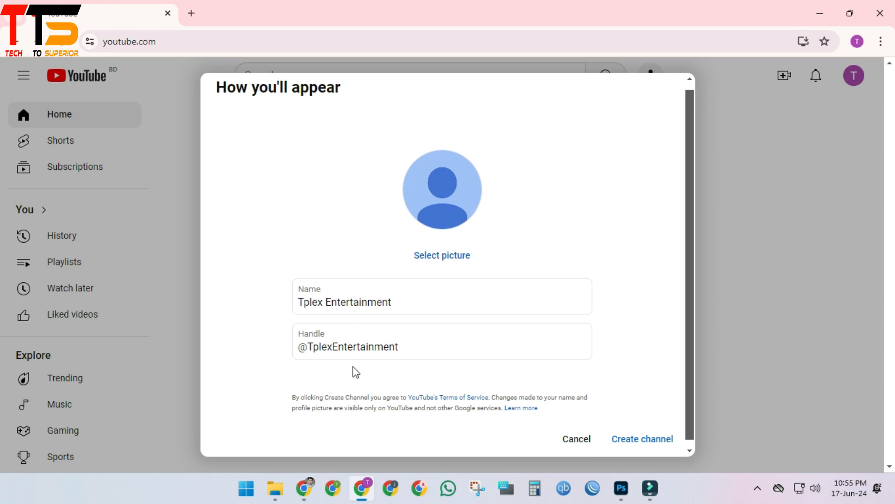
scroll(368, 354, up, 1)
click(443, 262)
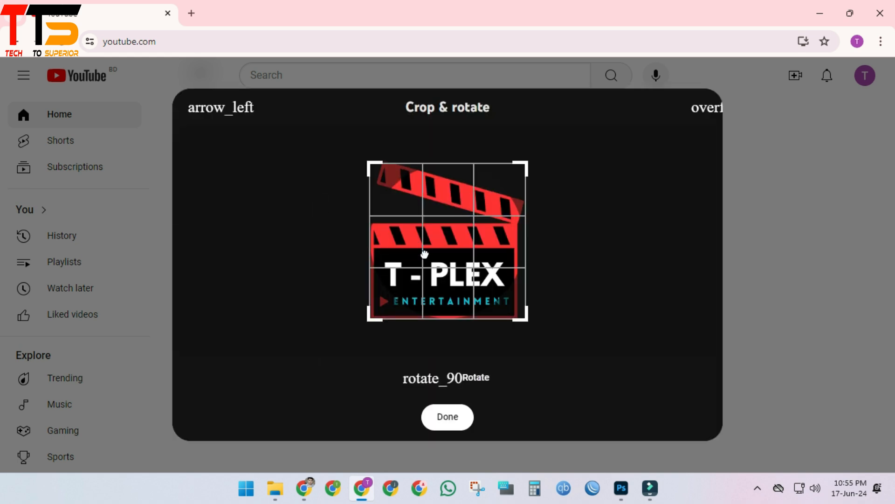
click(448, 416)
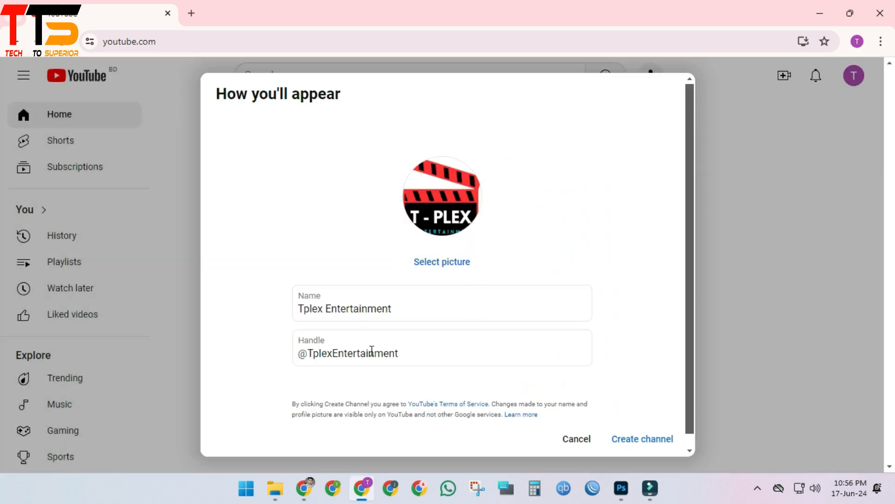
click(647, 446)
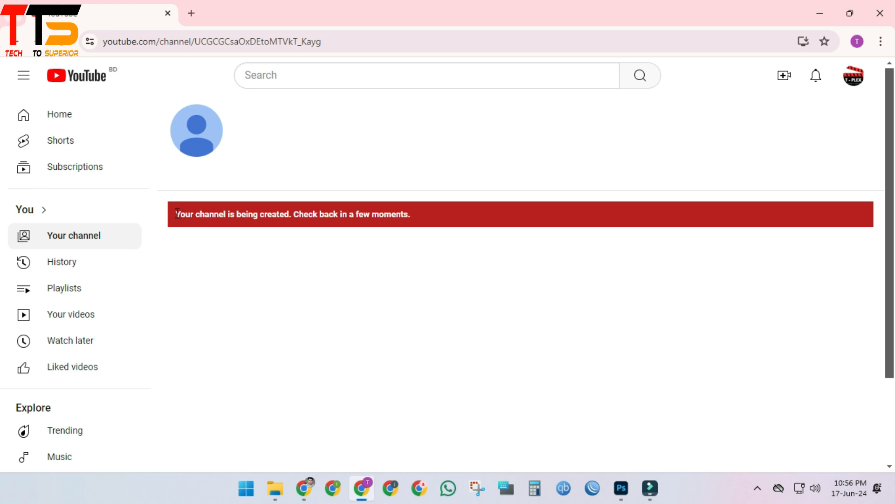
Go to the new channel's page and open its customization in YouTube Studio, dismissing the welcome message.
drag(180, 210, 354, 210)
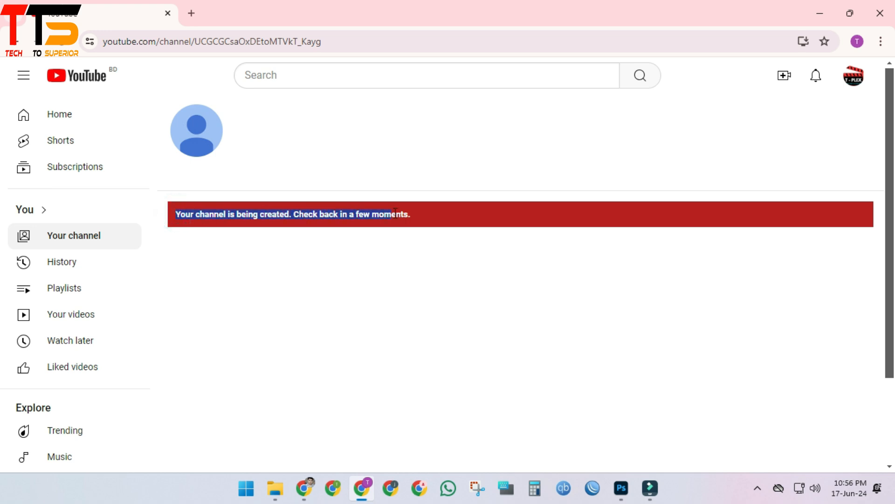
click(410, 247)
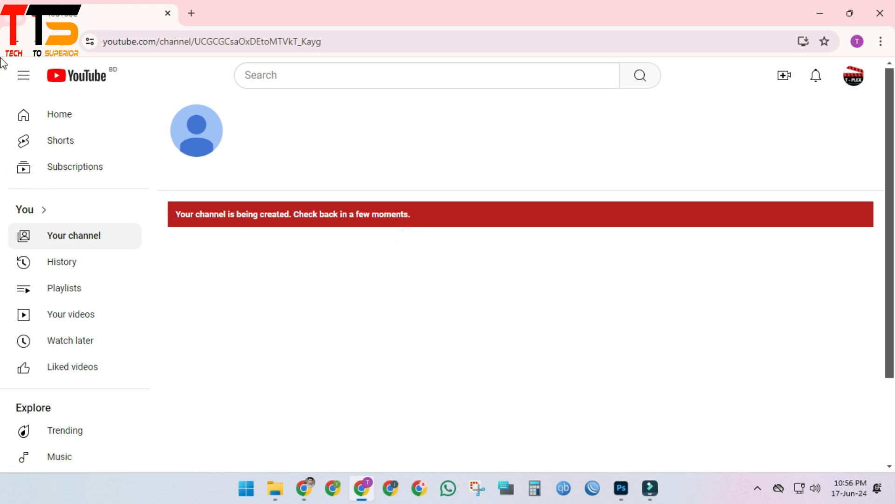
click(84, 74)
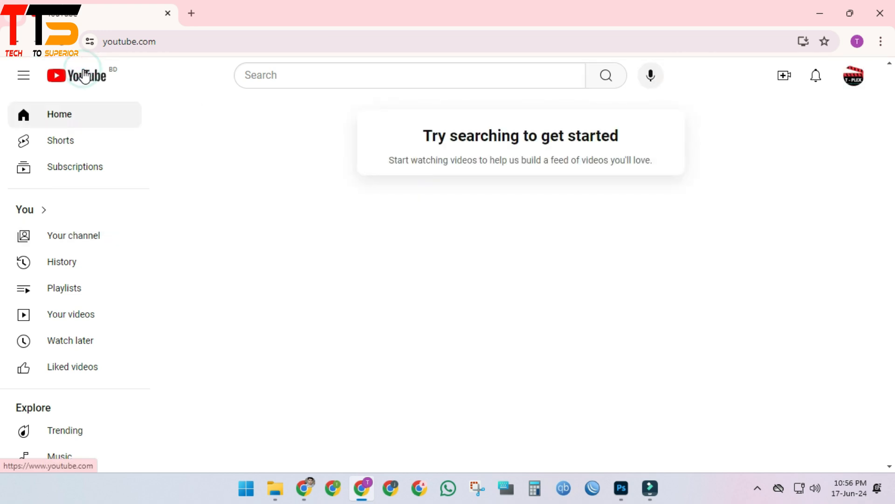
click(860, 85)
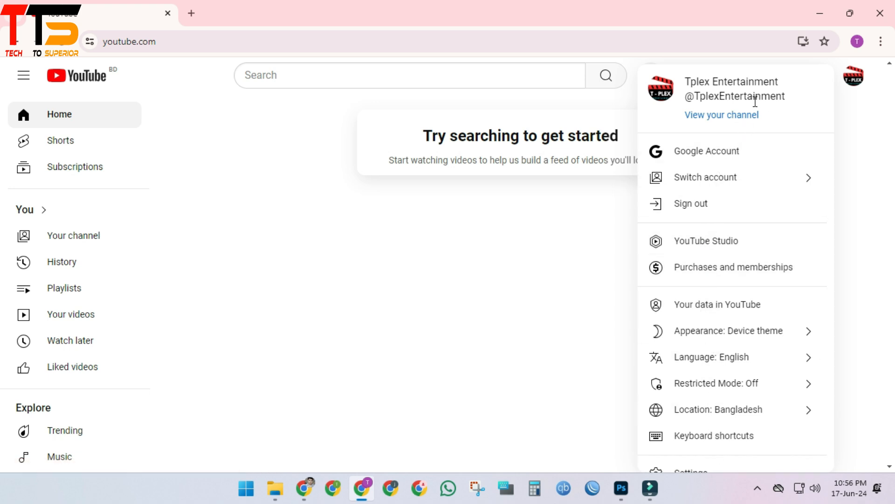
click(743, 122)
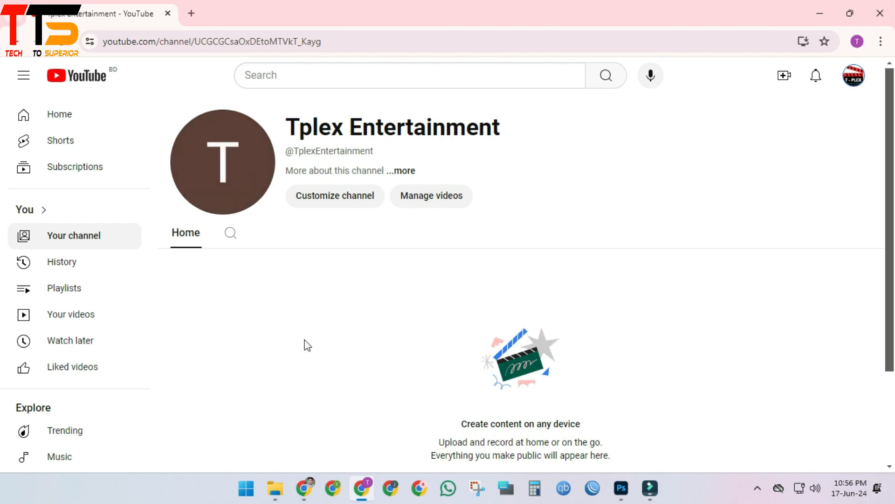
click(352, 204)
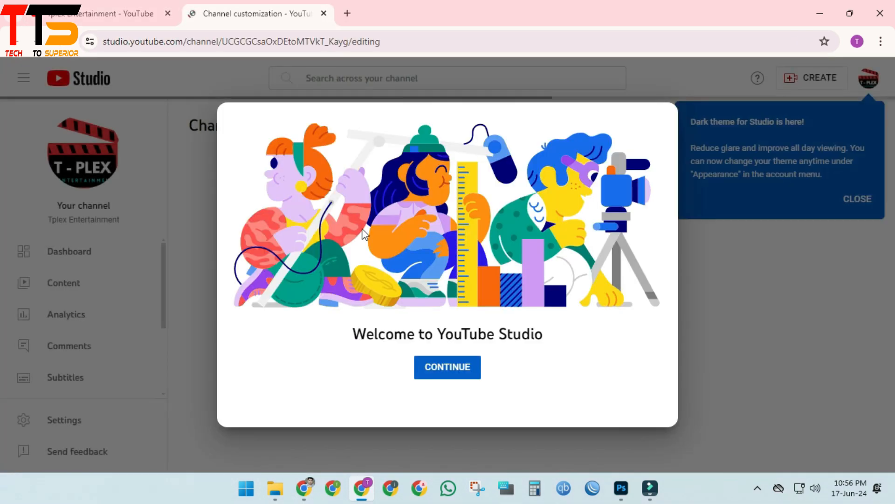
click(473, 366)
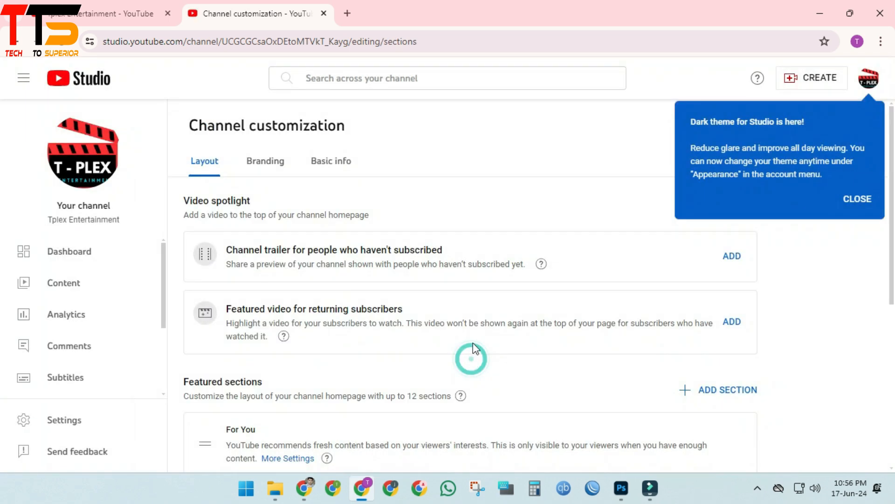
Examine the channel's layout options and the section types that can be added, and dismiss the dark theme notice.
scroll(480, 317, down, 5)
scroll(479, 317, up, 5)
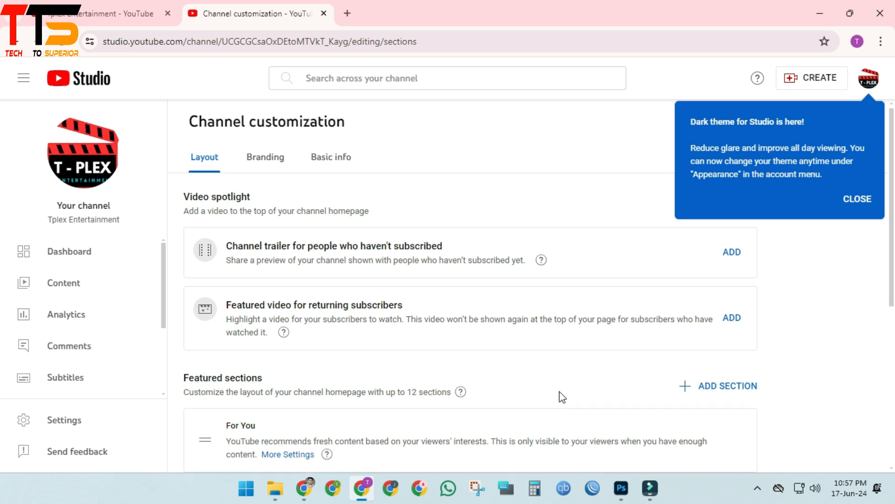
scroll(562, 398, down, 1)
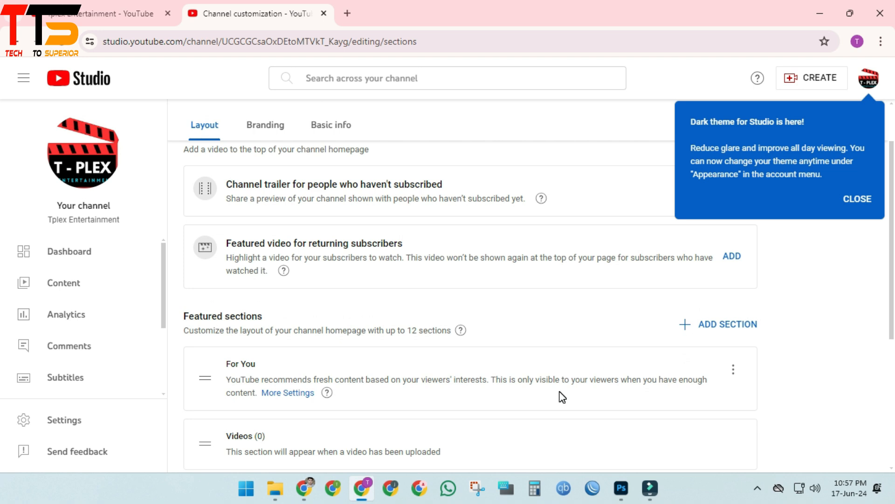
scroll(563, 397, down, 2)
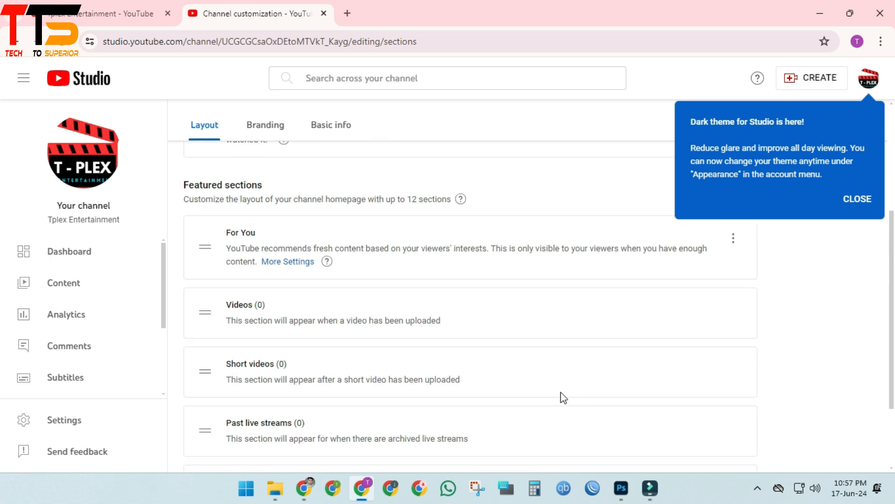
scroll(280, 374, up, 3)
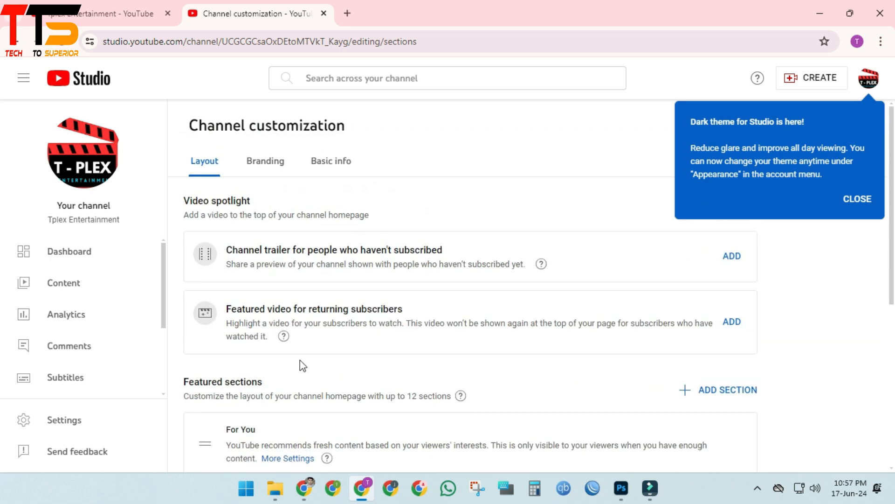
click(699, 388)
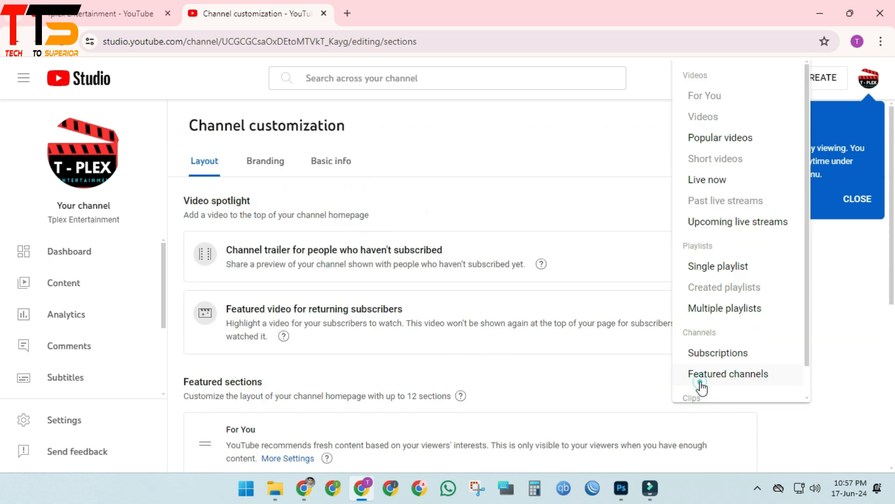
click(478, 362)
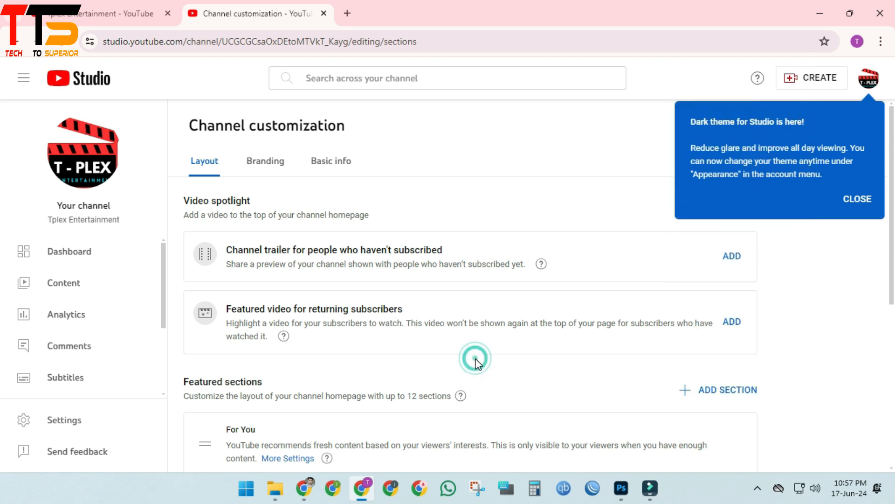
scroll(473, 359, down, 5)
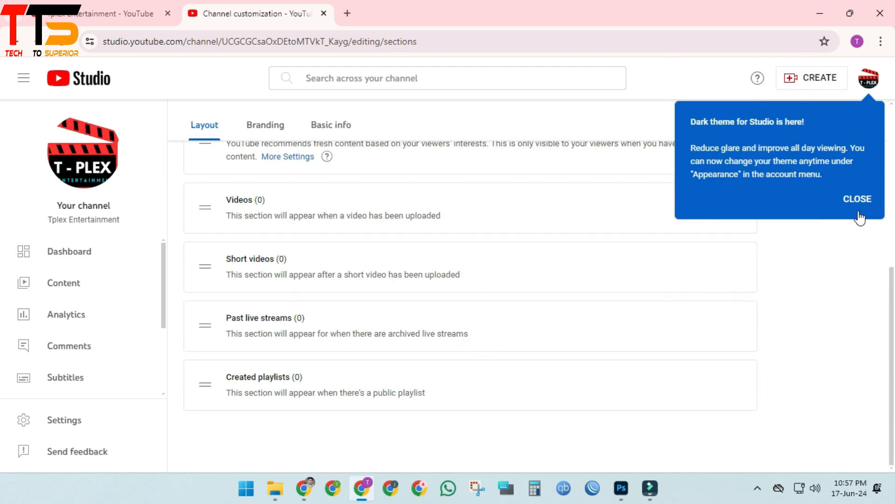
click(869, 199)
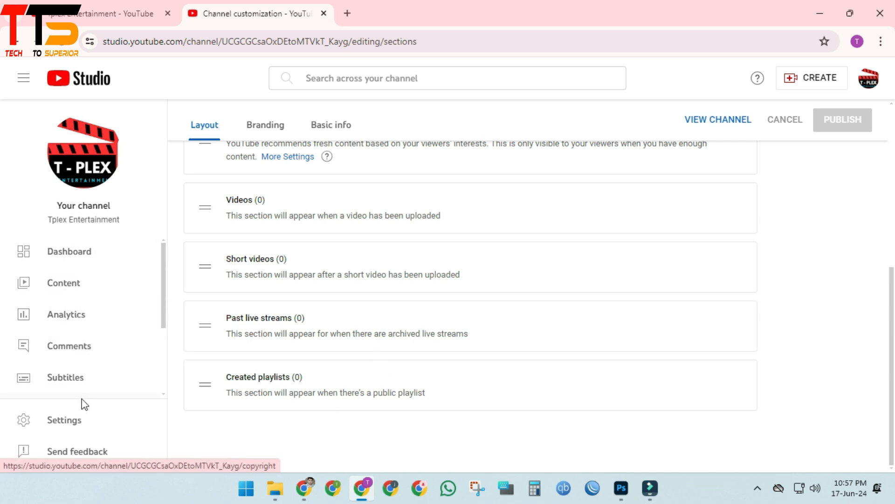
Open the channel's upload defaults in the settings and set the default video title to "|| Tplex".
click(73, 418)
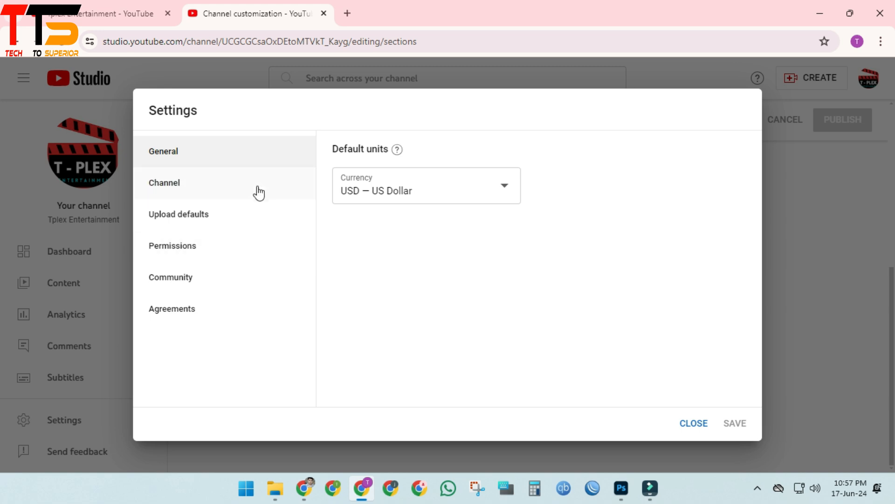
click(242, 209)
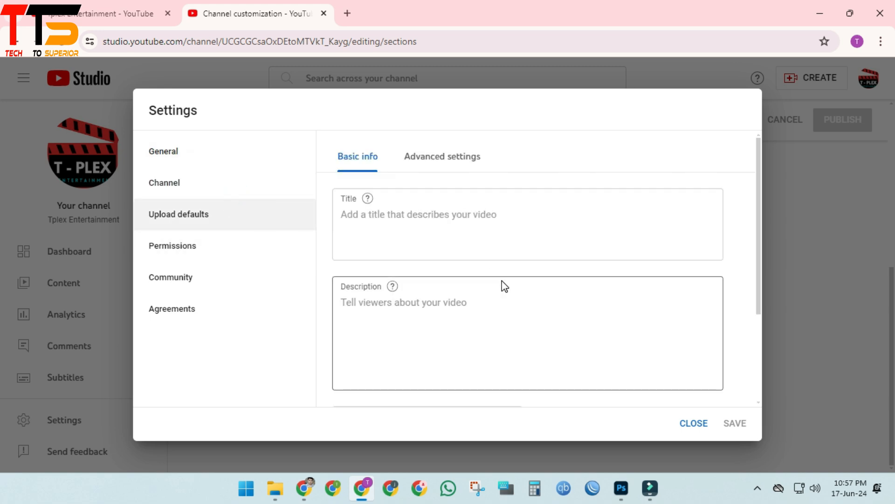
scroll(502, 283, down, 3)
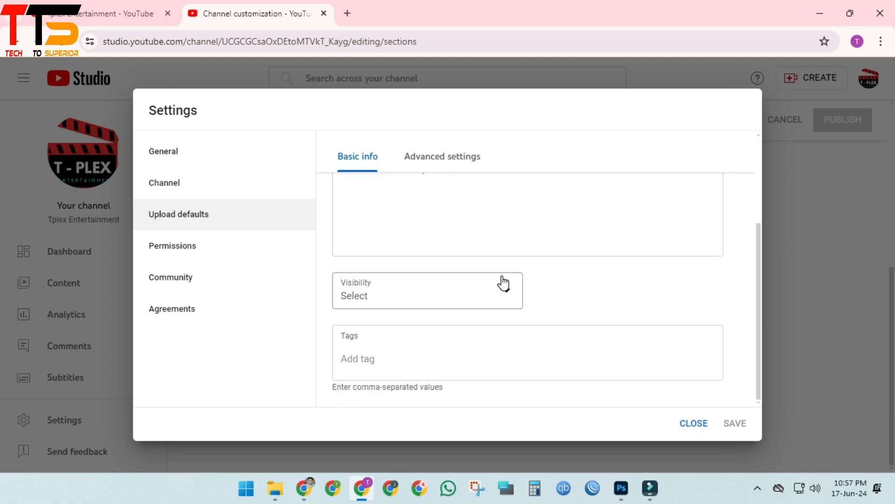
scroll(498, 283, up, 3)
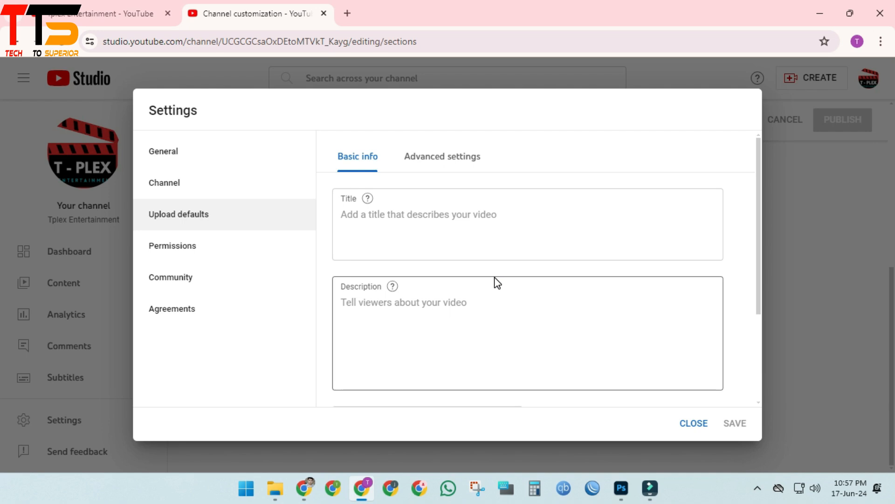
click(457, 222)
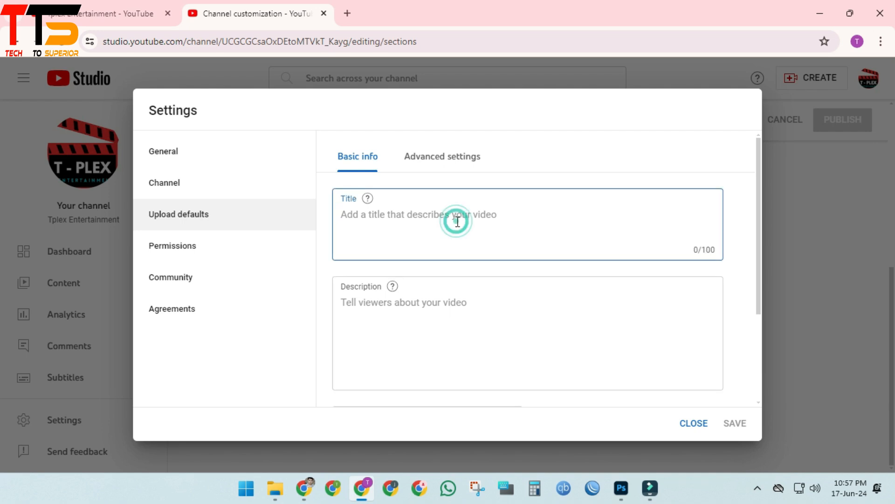
text(|| Tplex)
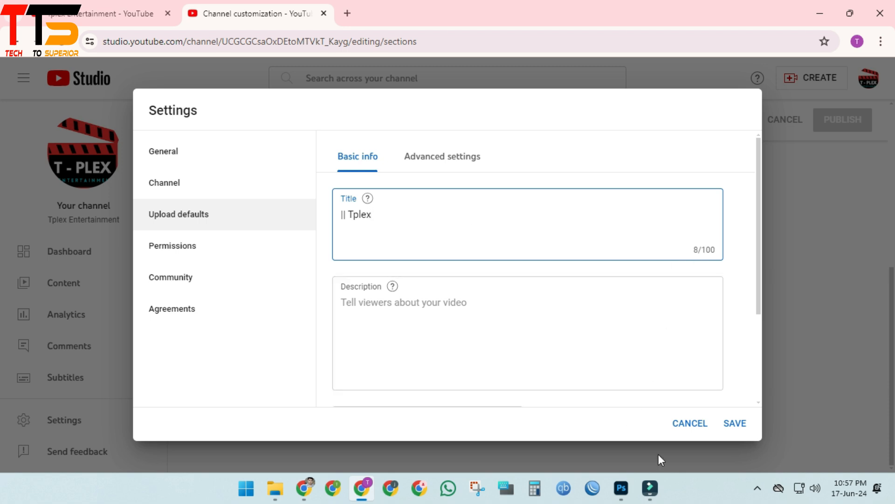
Paste the default video description with the #Tplex Entertainment hashtag, the business inquiries e-mail and the channel subscribe link.
scroll(585, 305, down, 1)
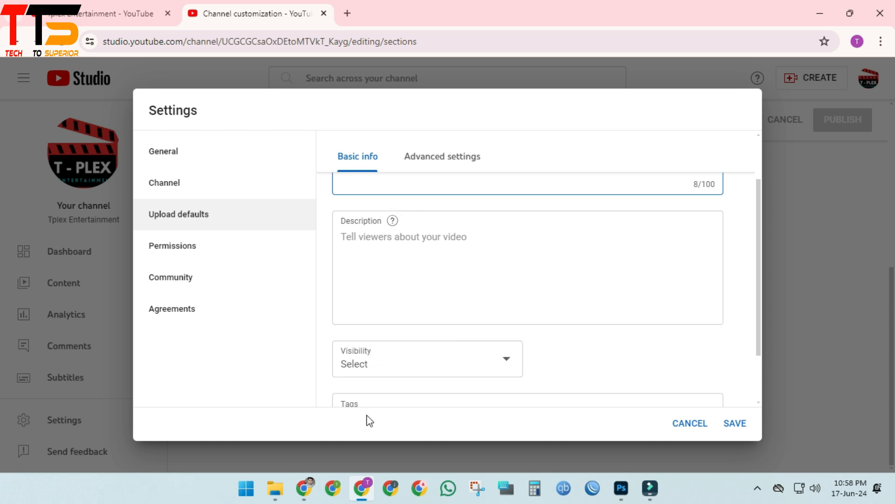
click(562, 288)
key(ctrl+v)
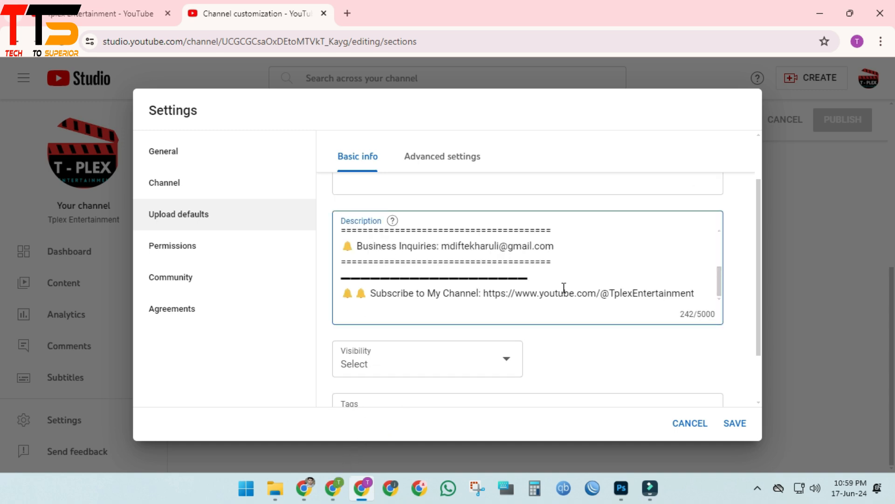
click(558, 293)
scroll(558, 293, up, 3)
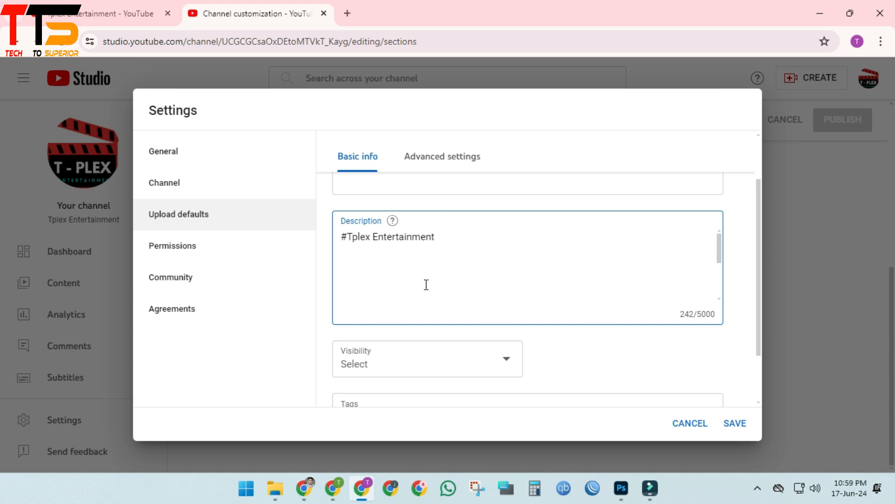
scroll(446, 260, down, 3)
Set default visibility to Public and add the tags Tplex, Entertainment, Tplex Entertainment, Movie, Enplaination, Expplained and Movie Explained.
click(392, 365)
click(391, 364)
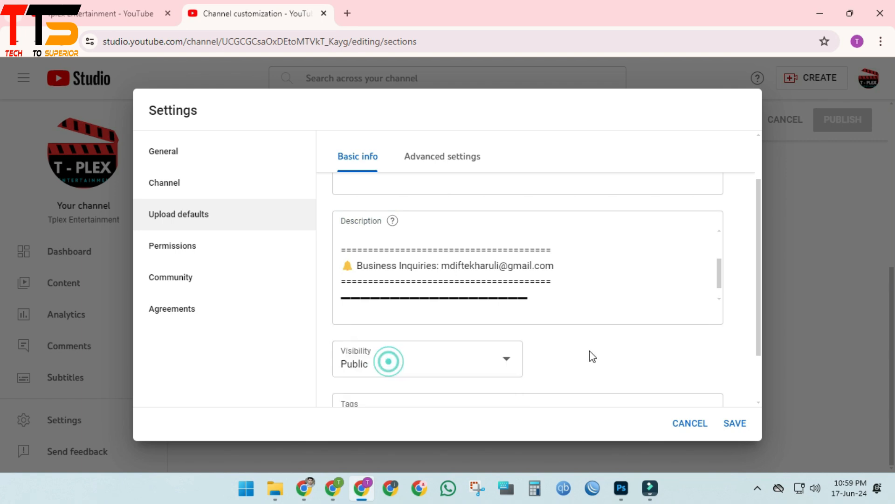
scroll(592, 356, down, 2)
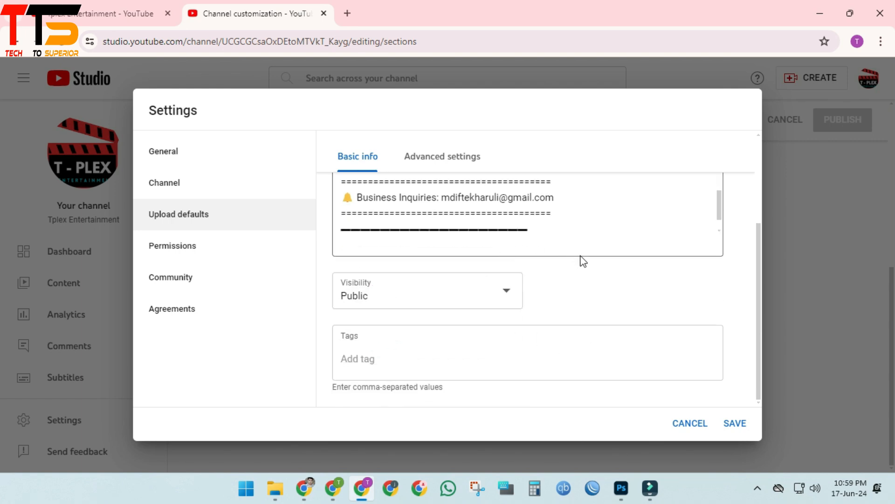
click(378, 353)
text(Tplex,Entertainment,Tplex Entertainment,Movie,Enplaination,Expplained,Movie Explained,)
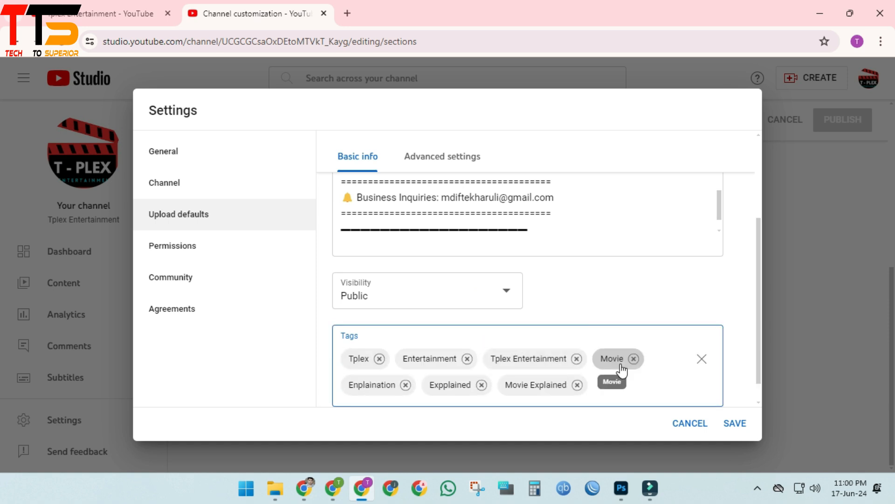
scroll(503, 351, down, 1)
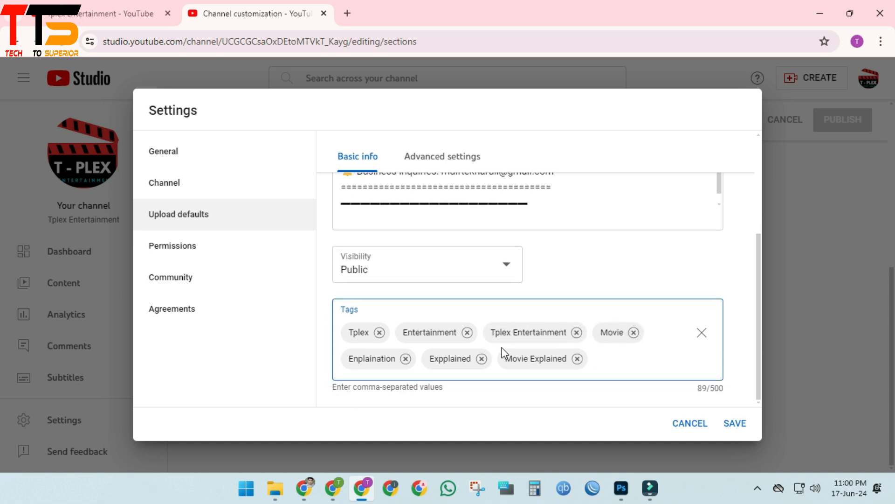
Set the default video category to Entertainment in the advanced upload defaults.
scroll(429, 236, up, 4)
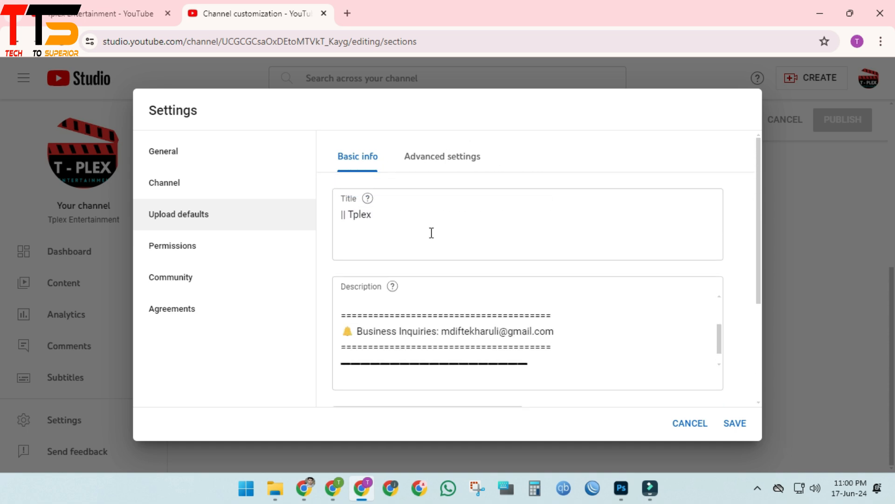
click(455, 168)
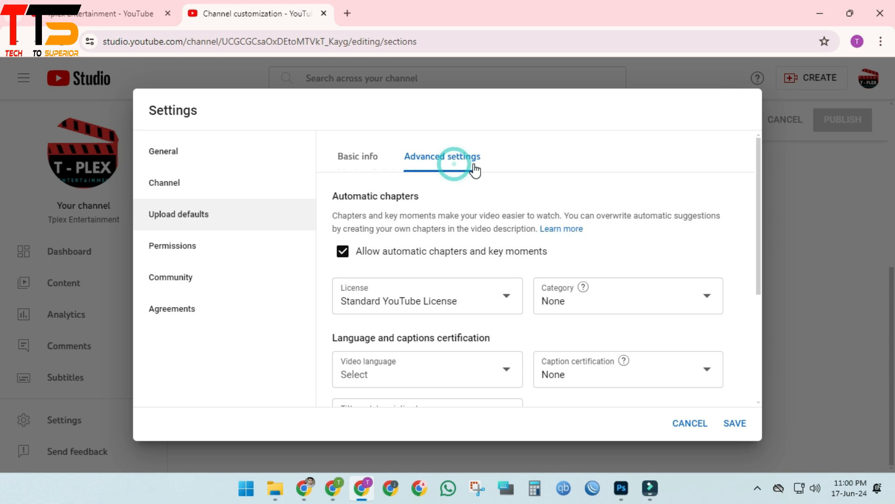
scroll(630, 345, down, 1)
click(601, 236)
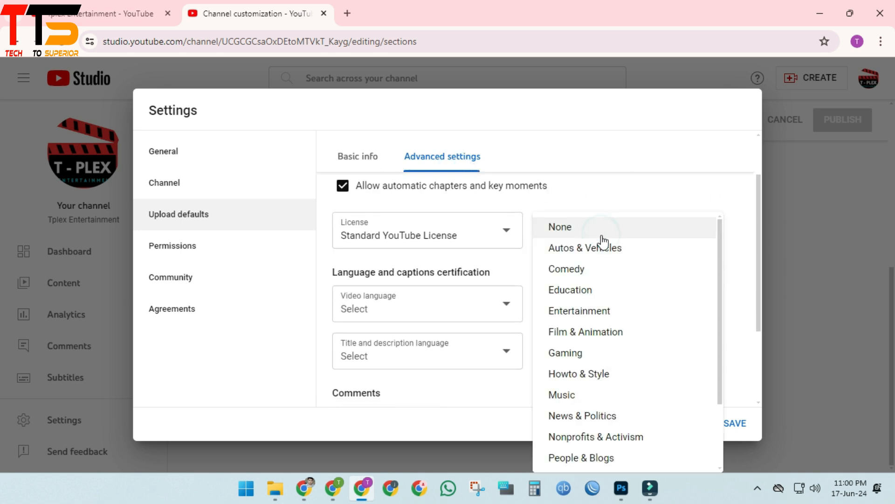
click(596, 314)
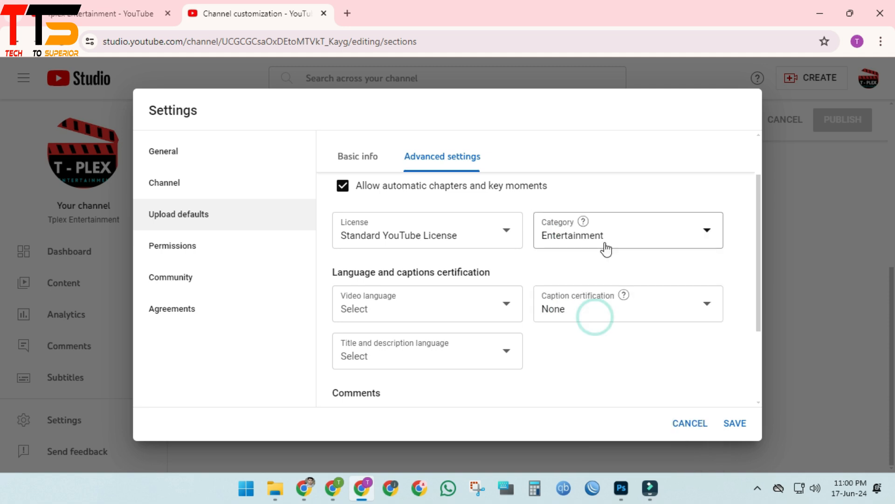
Set the default video language to Bangla and the caption certification to "This content has never aired on ...".
scroll(581, 272, down, 2)
click(404, 251)
scroll(404, 336, down, 7)
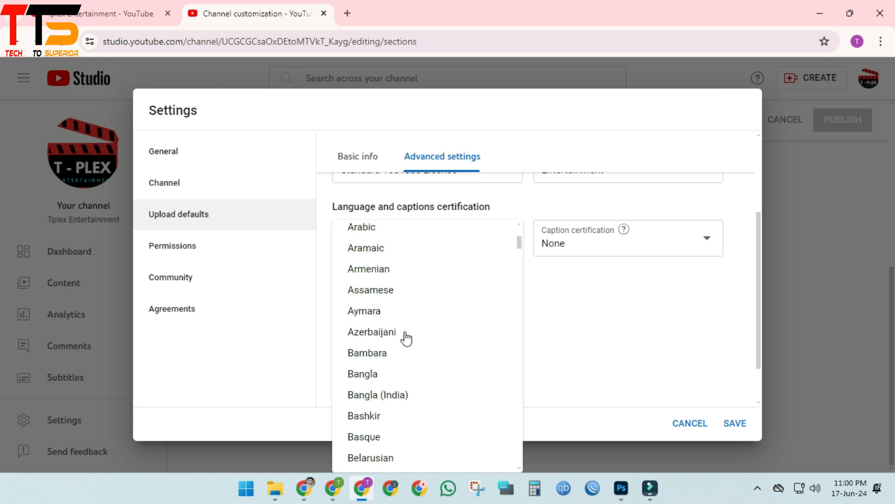
scroll(406, 338, up, 1)
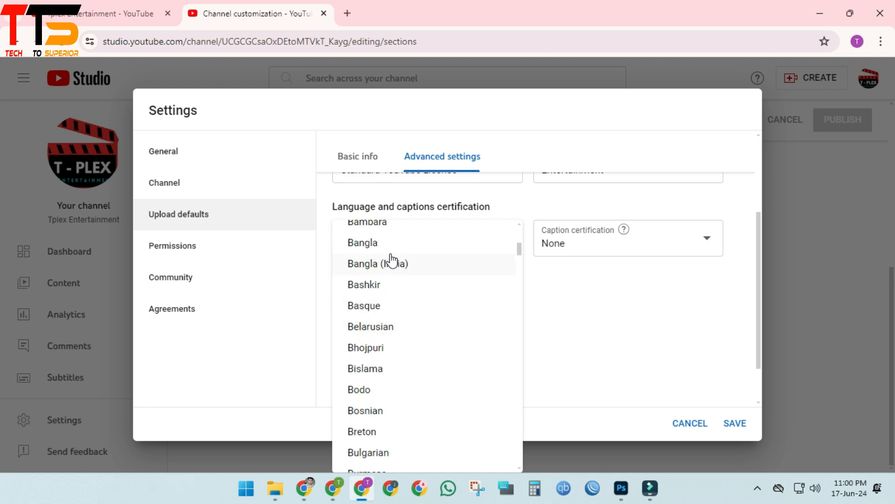
click(391, 250)
click(570, 252)
click(567, 255)
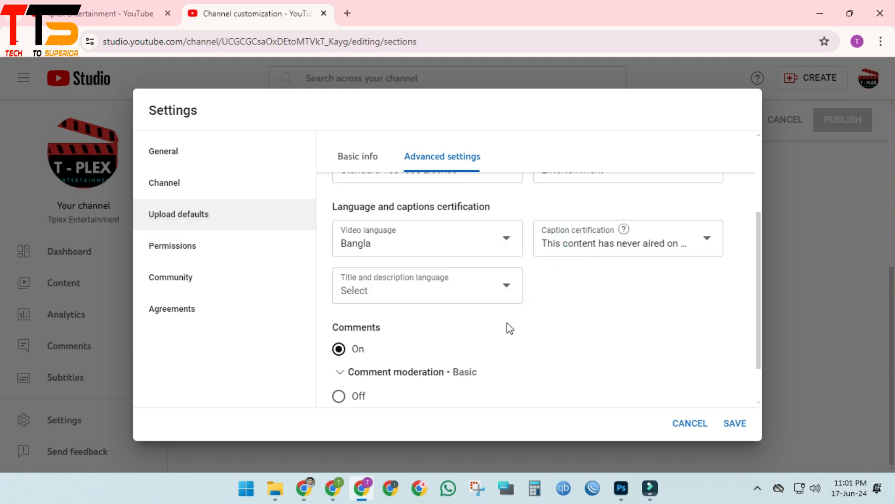
Look through the title and description languages without choosing one, and save the upload defaults.
click(436, 293)
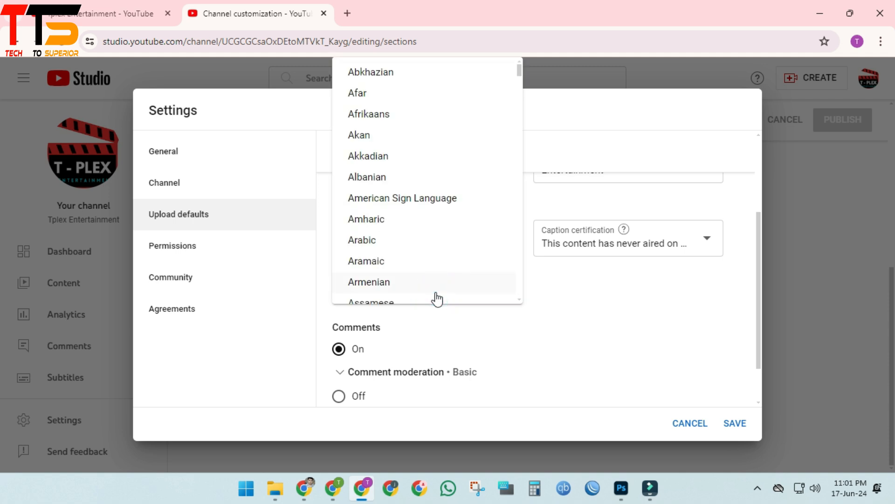
scroll(417, 286, down, 3)
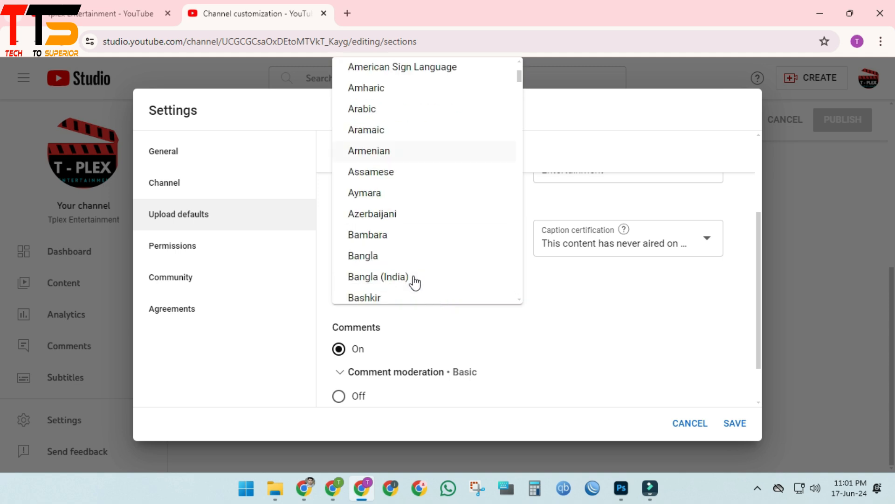
click(586, 293)
scroll(480, 334, down, 1)
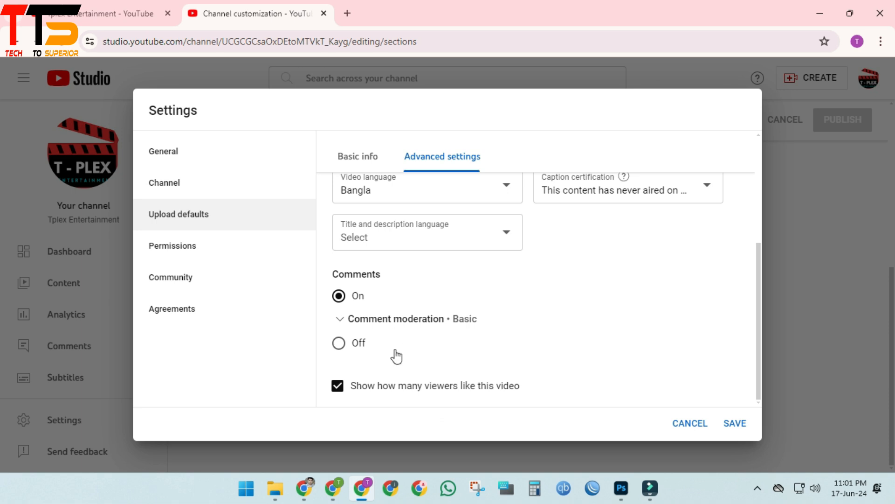
click(729, 429)
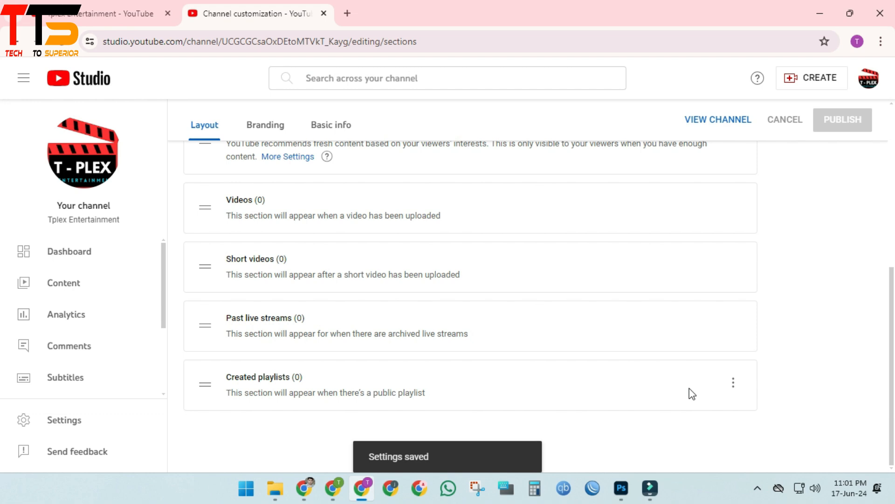
Start a new video upload with the Golam Mamun Season 1 explanation video file and select its default title text.
click(815, 82)
click(774, 104)
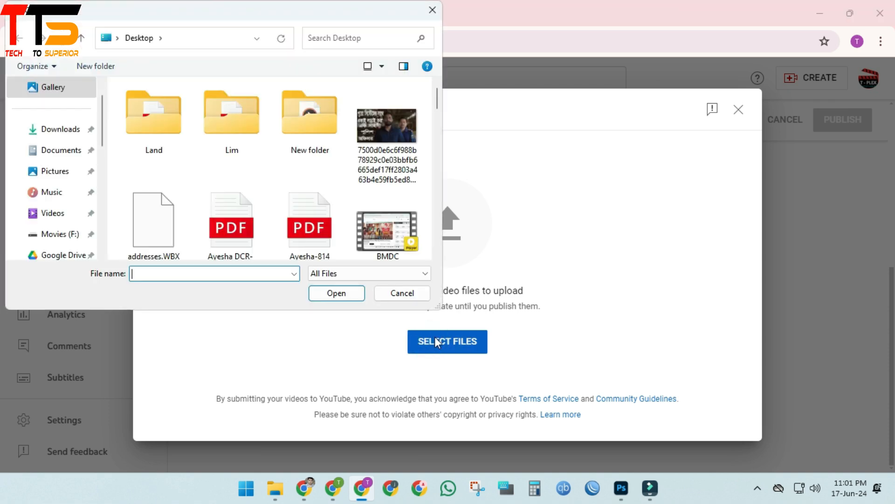
scroll(278, 214, down, 10)
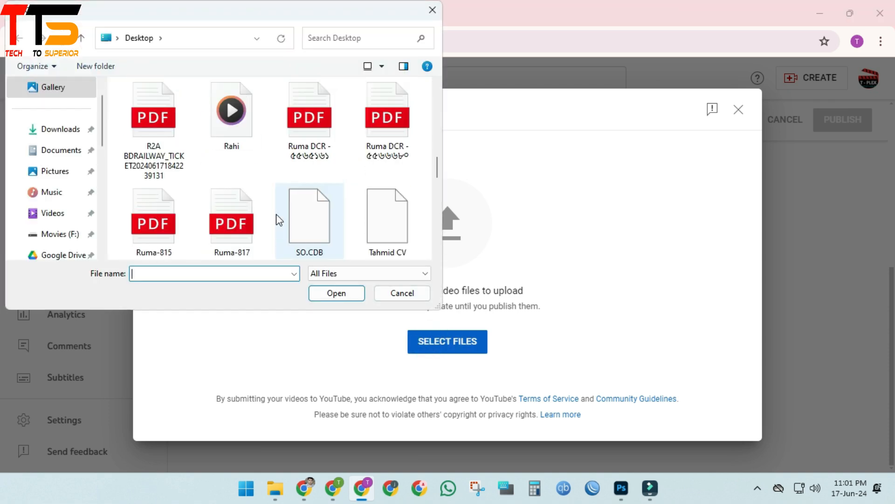
scroll(276, 214, down, 5)
double_click(223, 190)
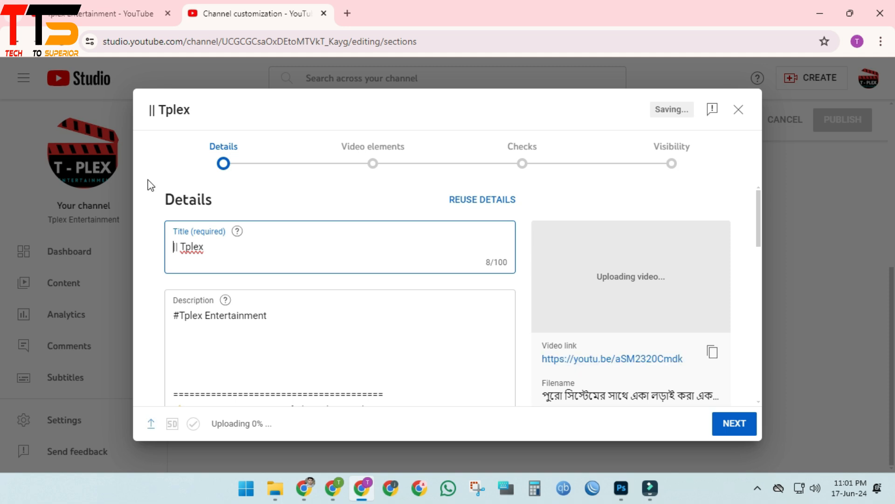
drag(212, 247, 169, 260)
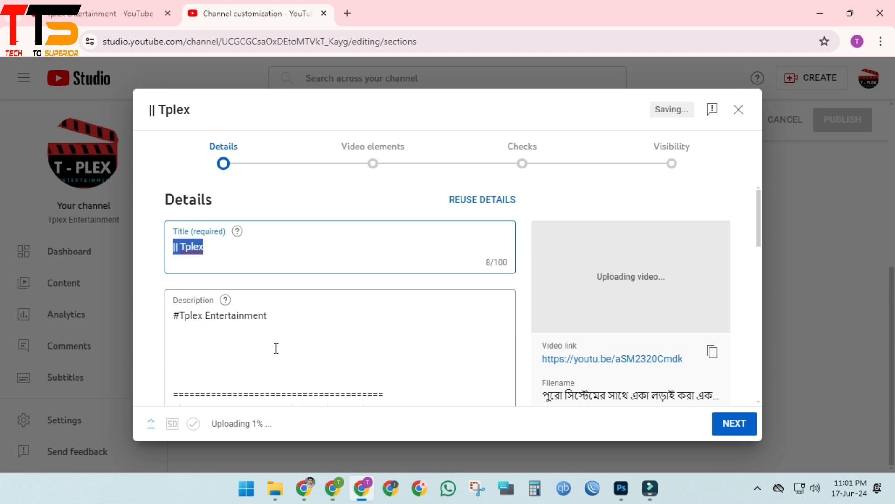
Request custom thumbnail access and verify the channel by text message, entering the phone number for Bangladesh and the 6-digit verification code.
scroll(520, 319, down, 5)
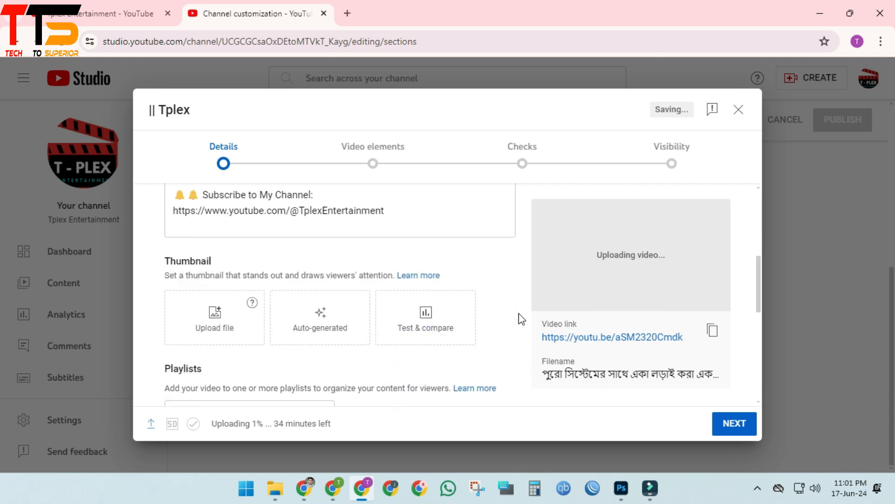
click(184, 329)
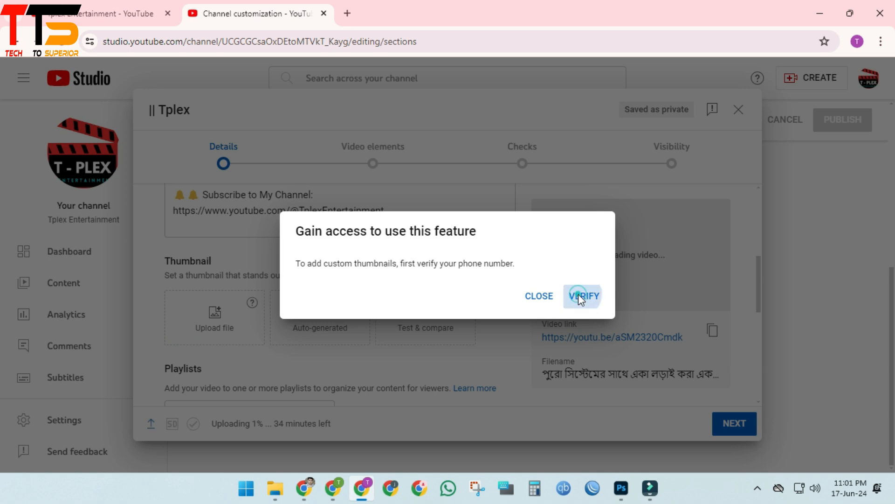
click(579, 293)
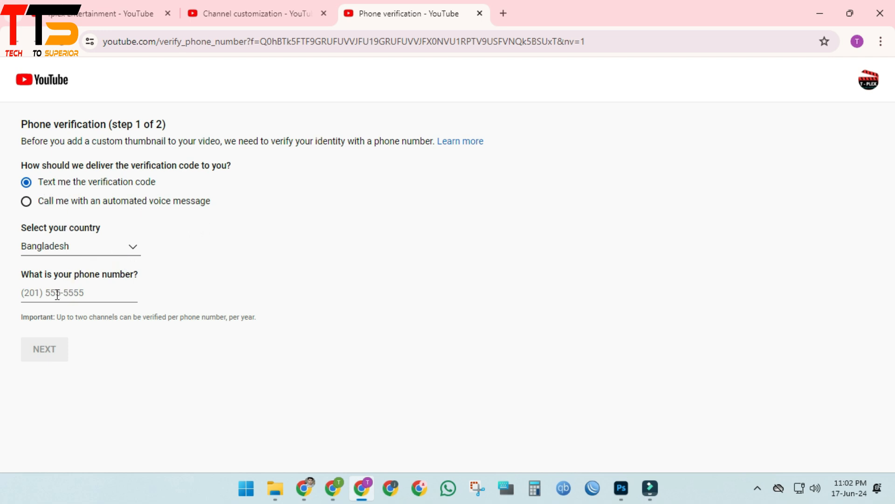
click(44, 346)
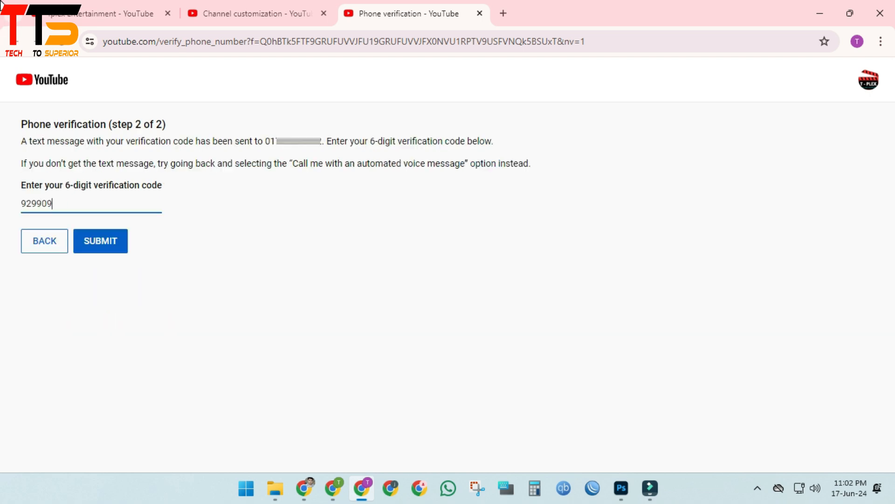
click(88, 247)
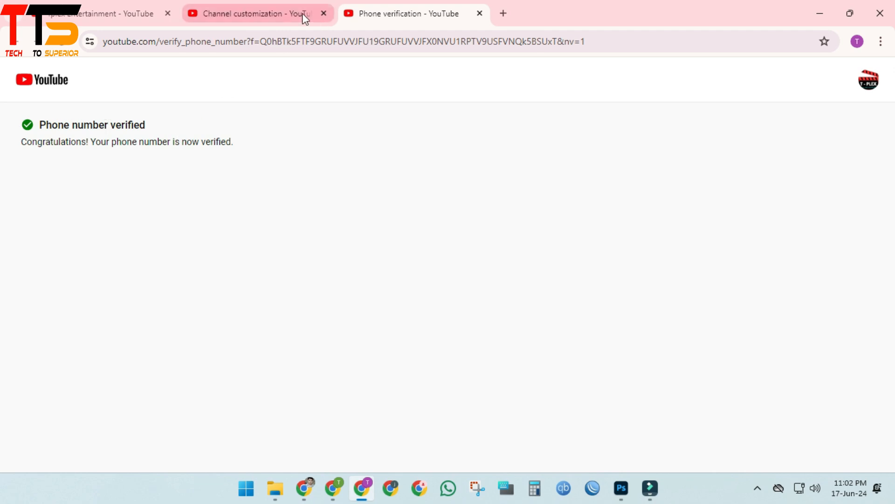
Return to the video's upload details and try to add a custom thumbnail file.
click(260, 12)
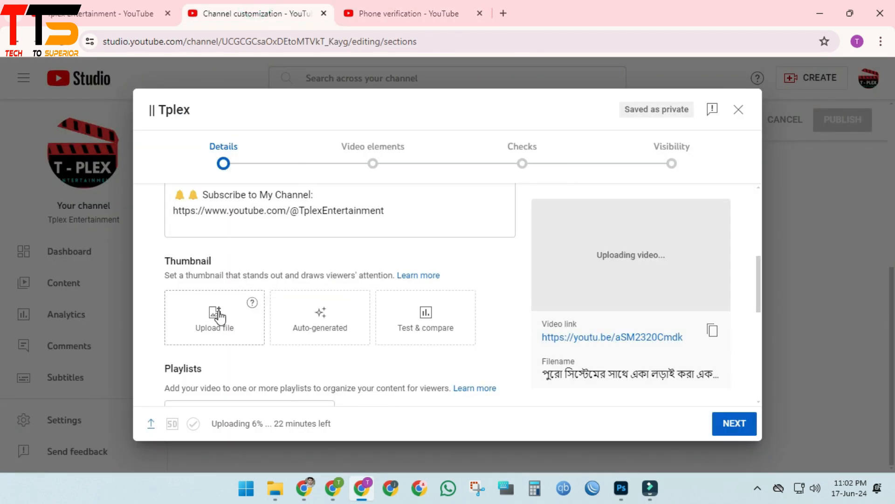
click(215, 309)
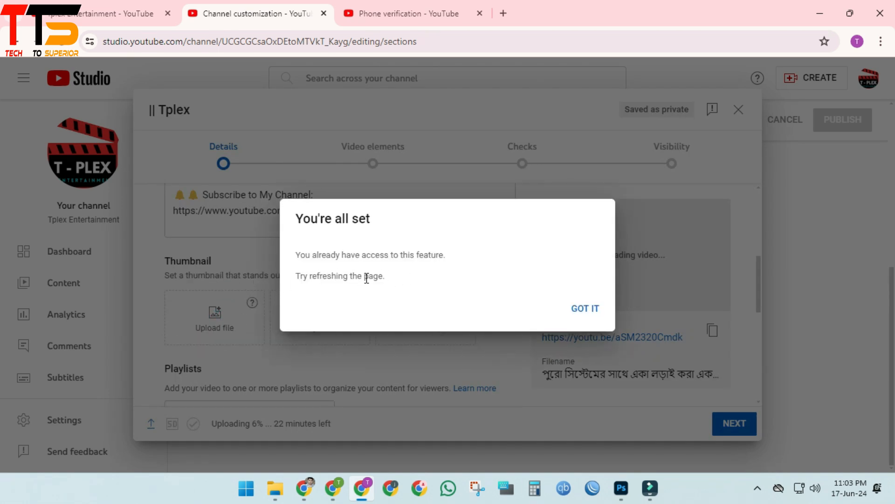
click(586, 311)
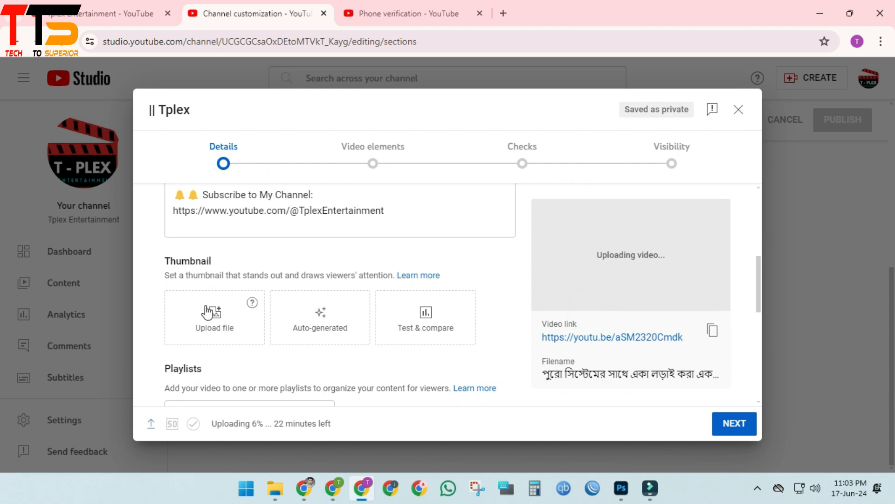
click(208, 313)
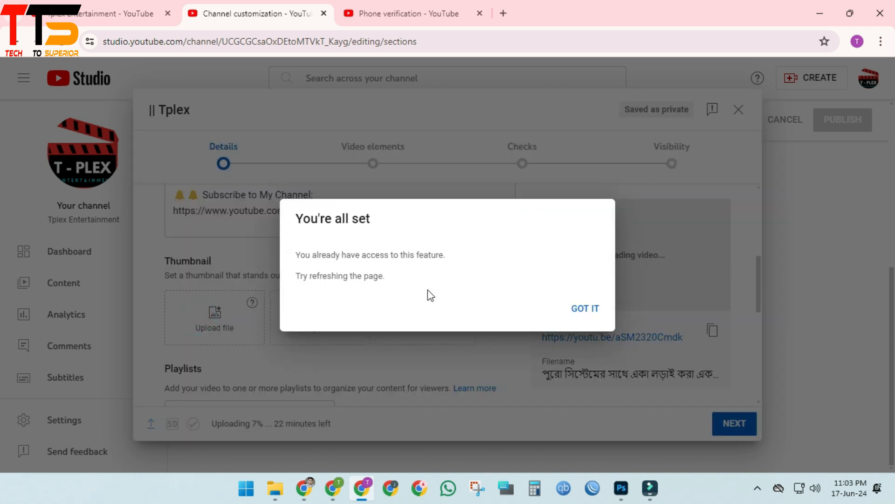
click(585, 308)
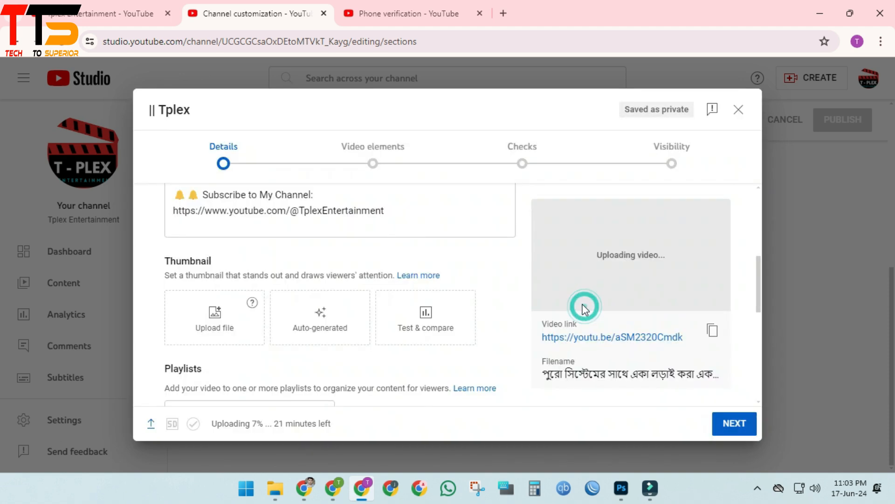
Reload the channel customization page so that the custom thumbnail access takes effect.
click(62, 42)
click(511, 120)
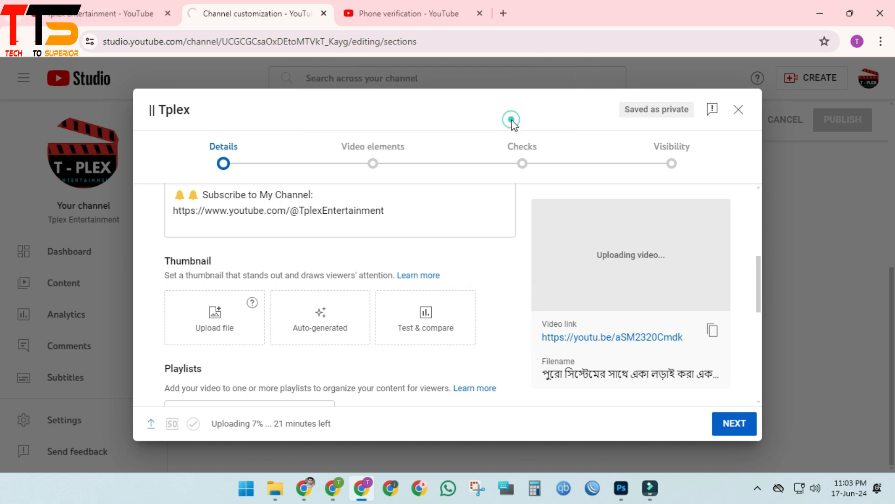
click(860, 197)
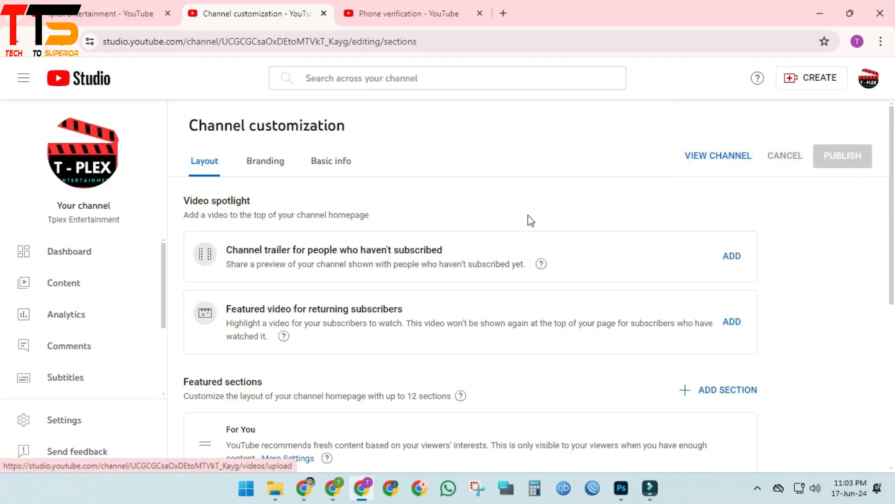
scroll(262, 275, down, 7)
scroll(229, 283, up, 7)
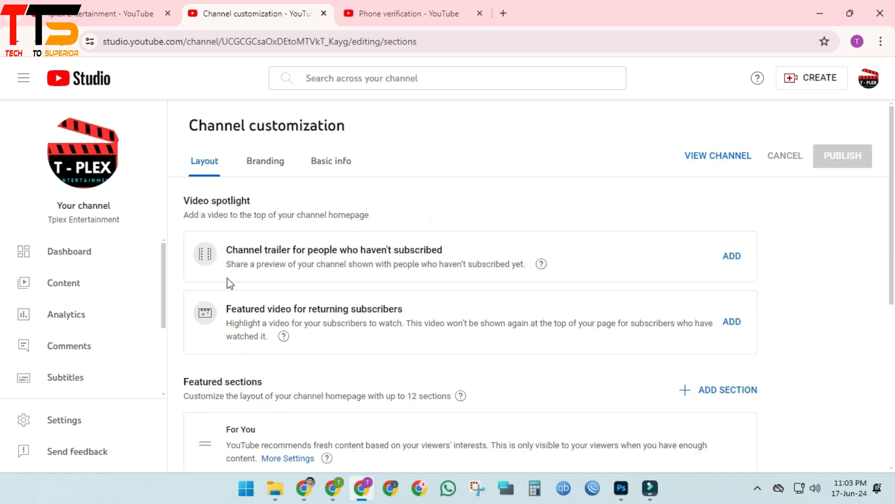
Open the channel content and resume the interrupted "|| Tplex" upload with the same Golam Mamun video file.
click(53, 279)
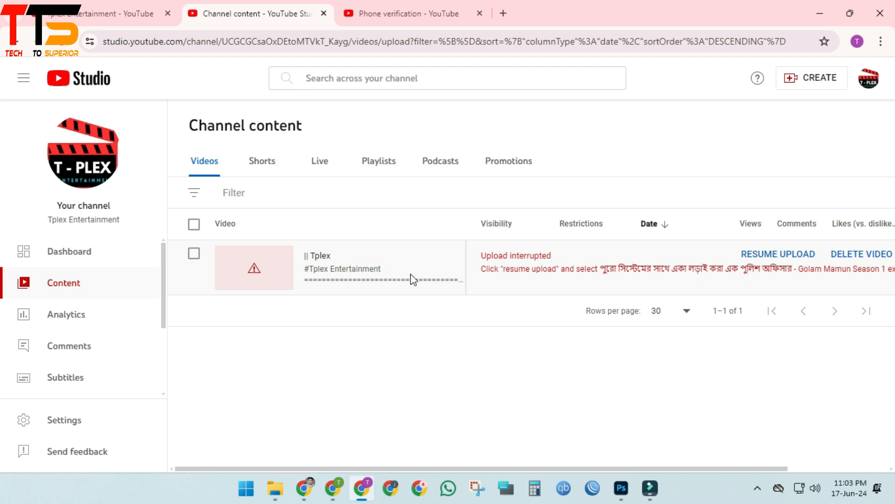
click(788, 255)
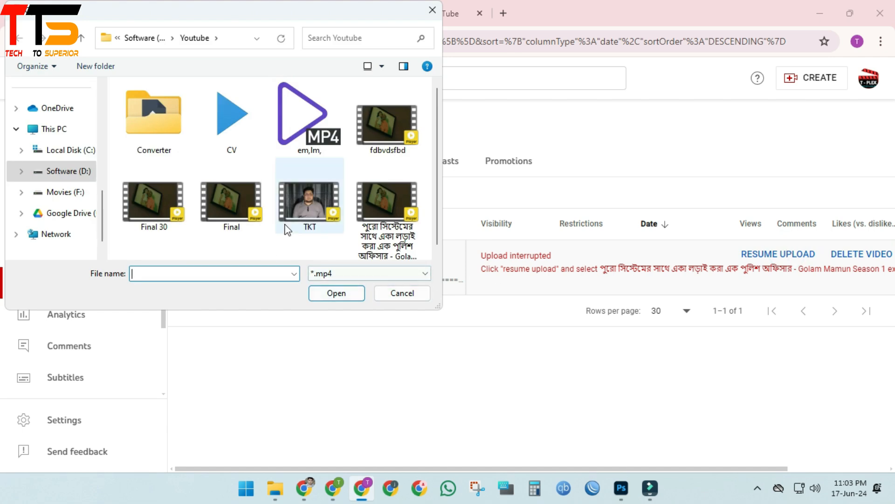
double_click(379, 211)
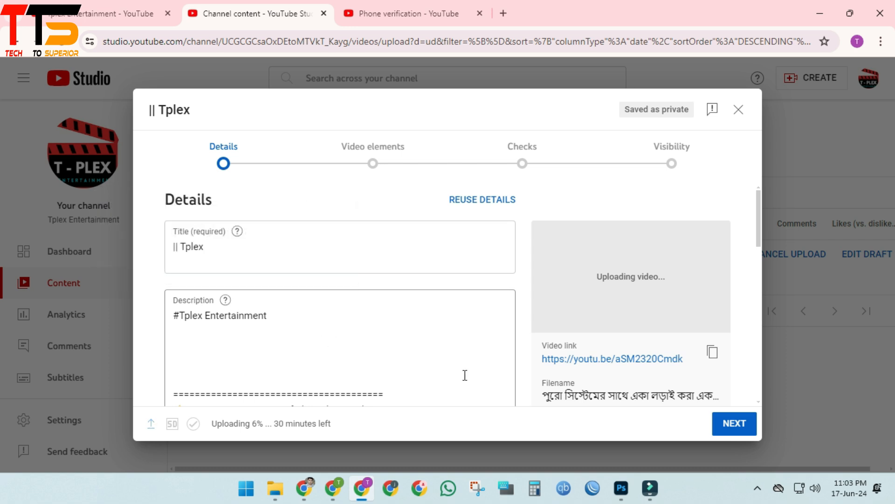
Upload the image with the Bangla caption and the two men as the video's custom thumbnail.
scroll(465, 375, down, 6)
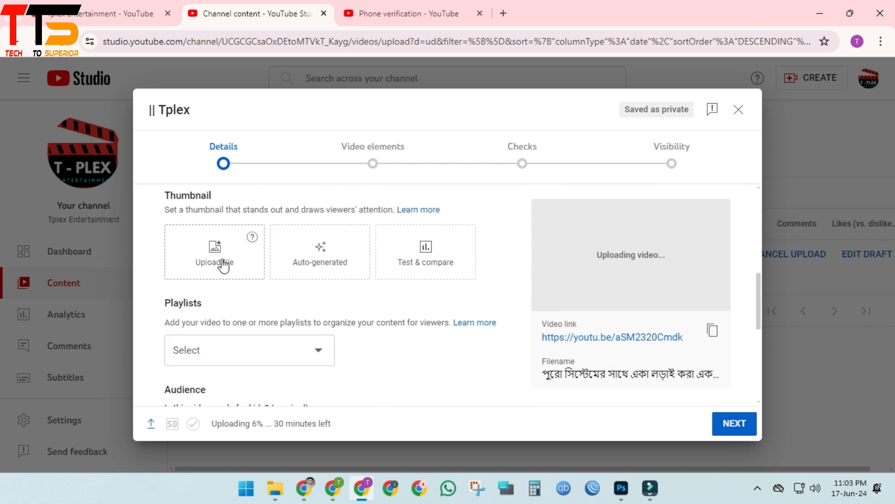
click(225, 266)
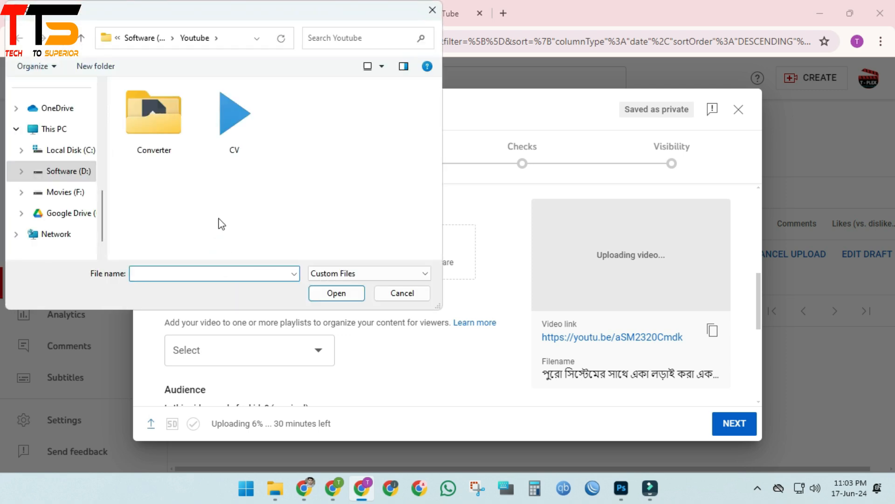
click(82, 44)
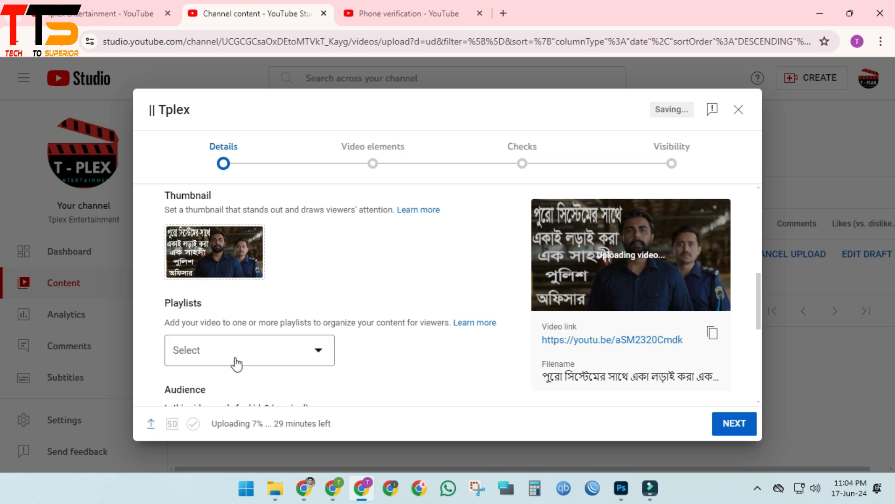
Check the available playlists for the video and mark it as not made for kids.
click(269, 350)
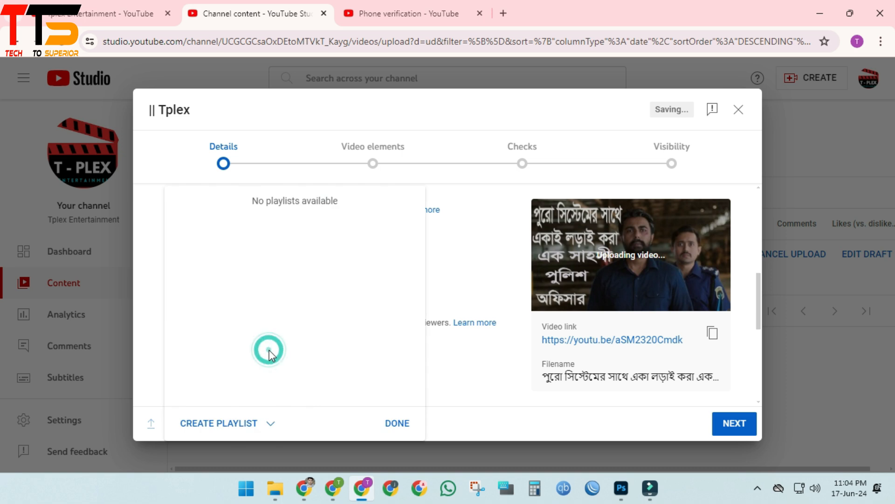
click(399, 424)
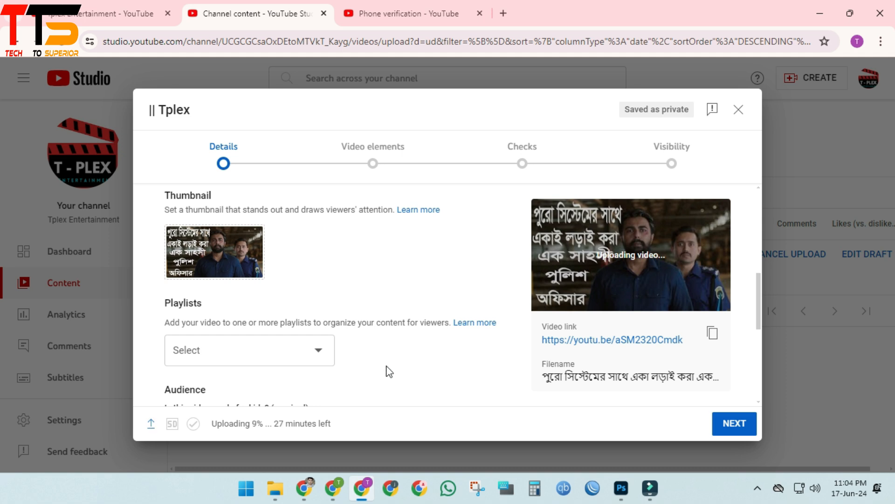
scroll(386, 373, down, 5)
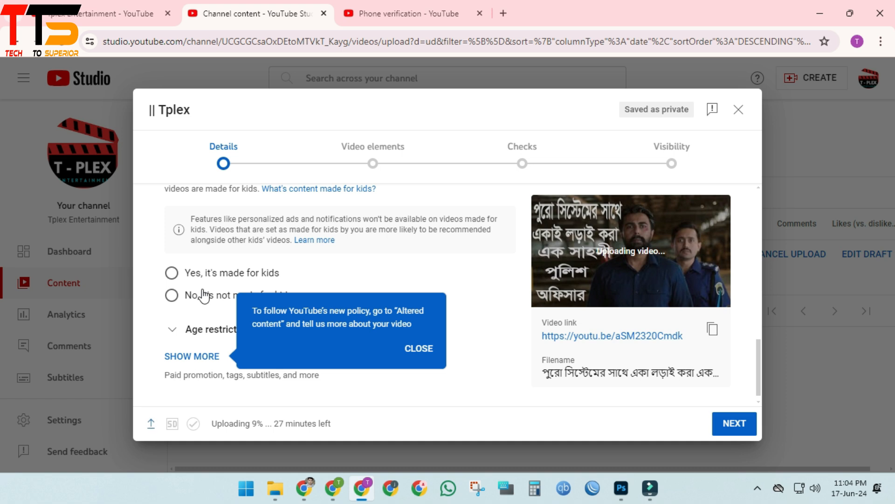
click(144, 308)
click(170, 297)
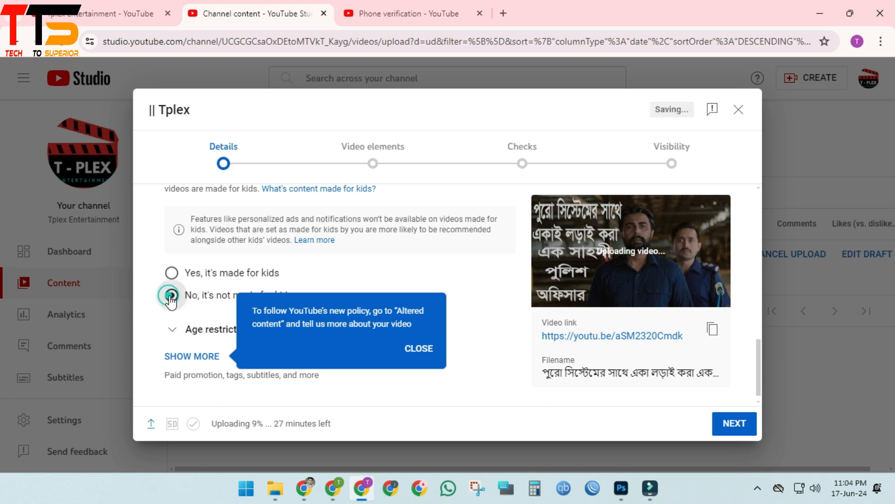
Expand the additional video details and add the tags Series, Golam, Mamun and Golam Mamun.
click(215, 356)
scroll(228, 365, down, 5)
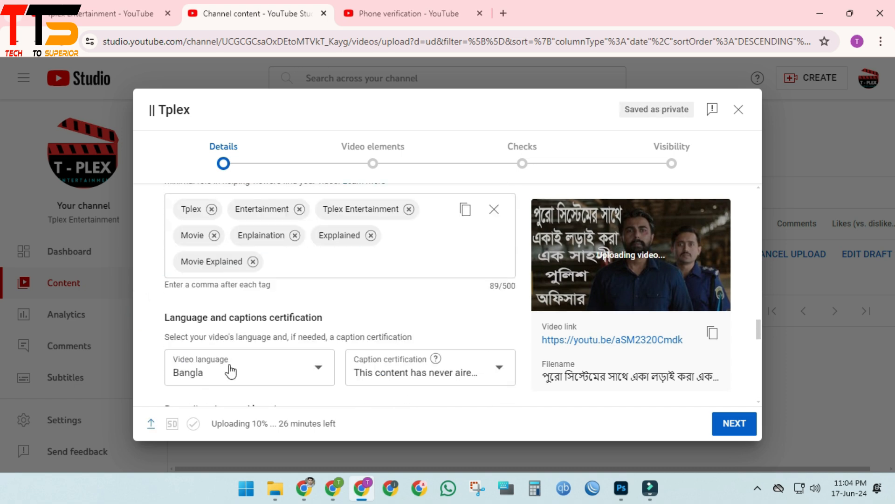
click(296, 260)
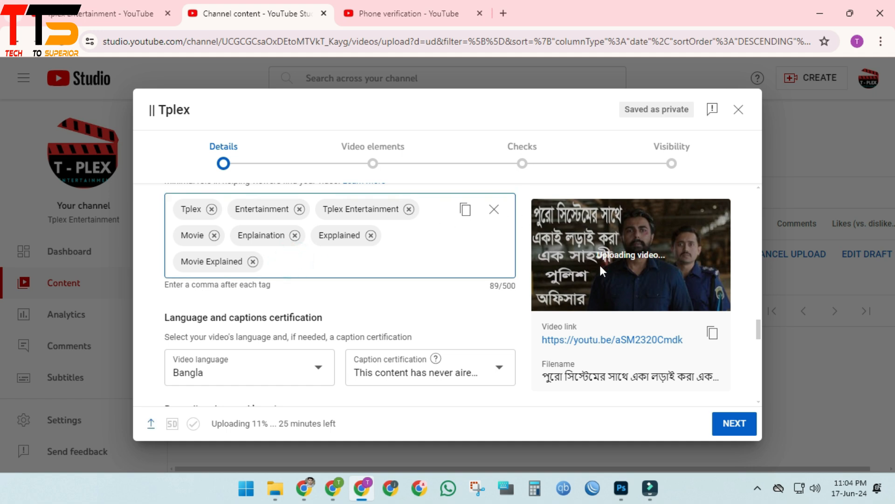
text(Series,Golam,Mamun,Golam Mamun,)
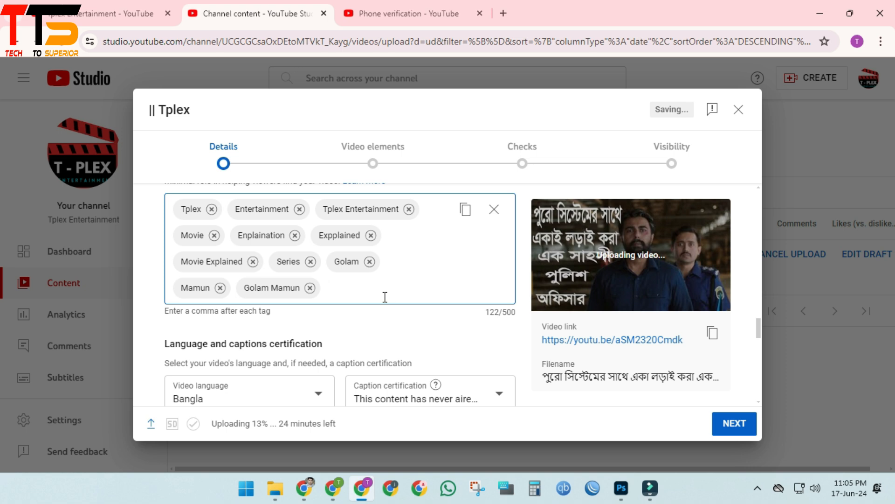
Review the remaining video details and advance through video elements and checks to the visibility stage.
scroll(385, 297, down, 4)
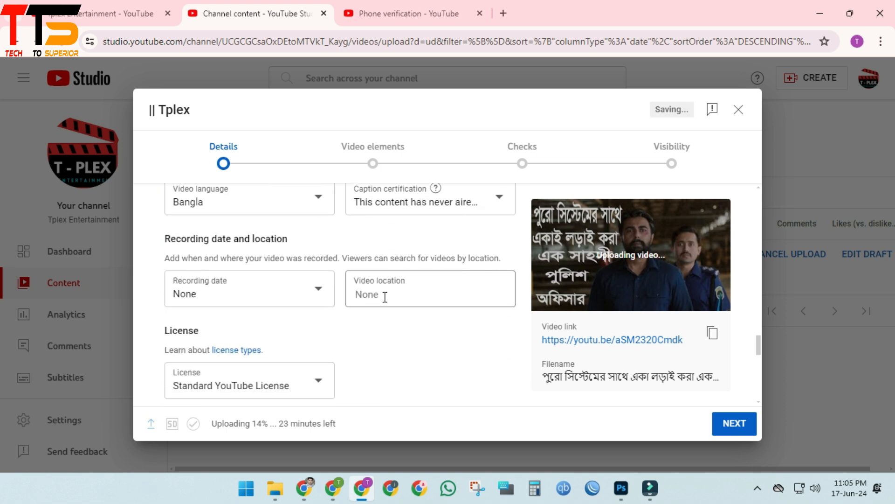
scroll(384, 296, down, 8)
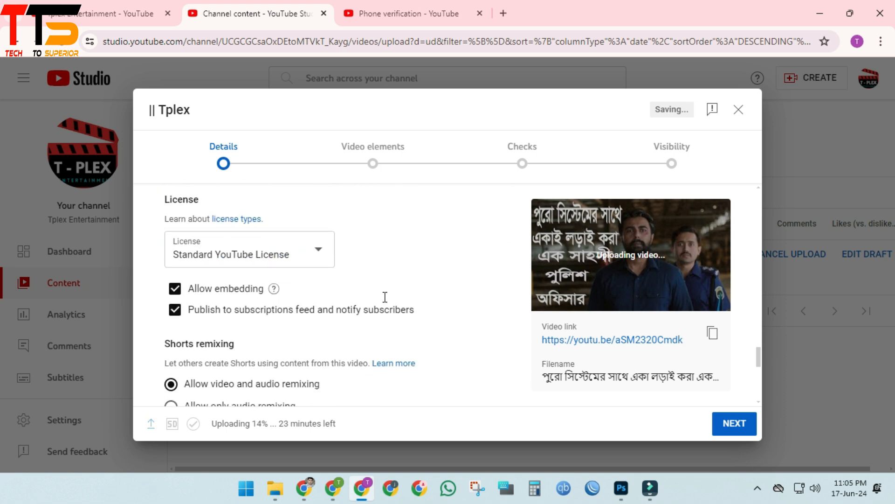
scroll(386, 302, down, 3)
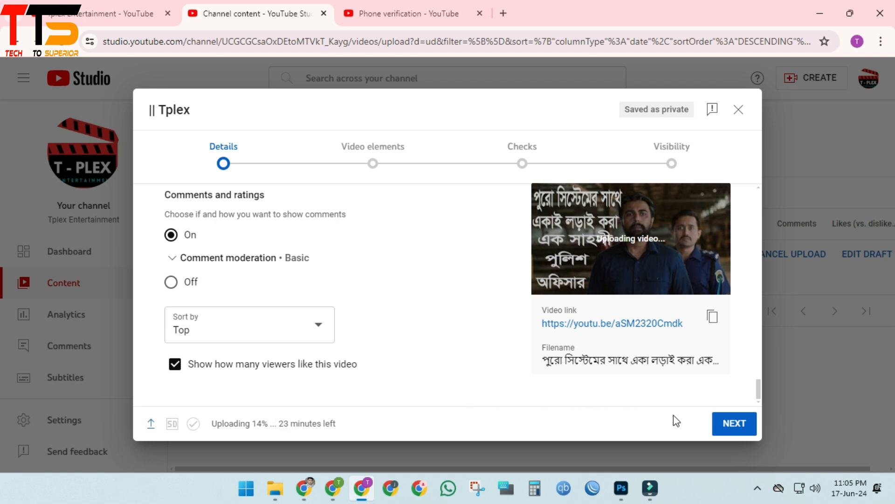
click(720, 426)
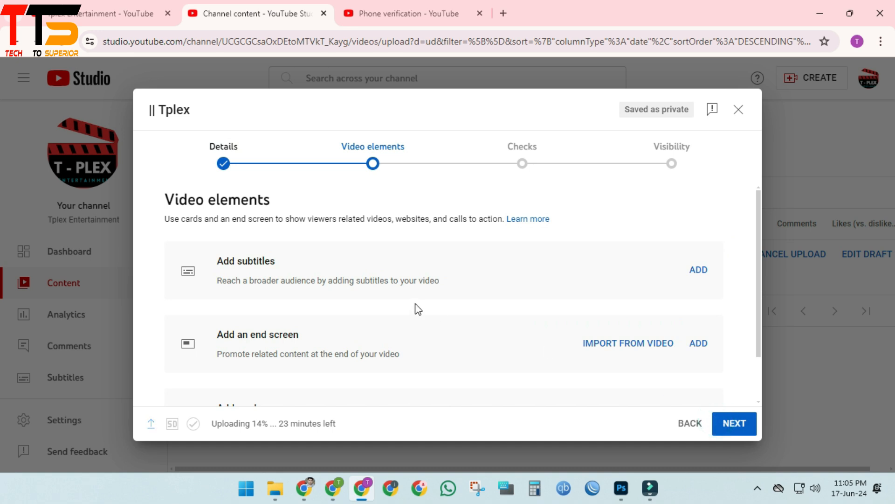
scroll(418, 309, down, 2)
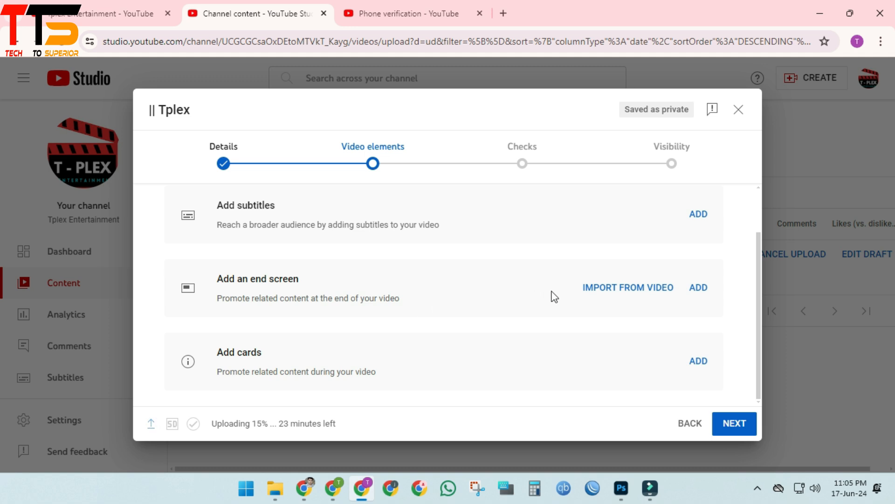
click(735, 425)
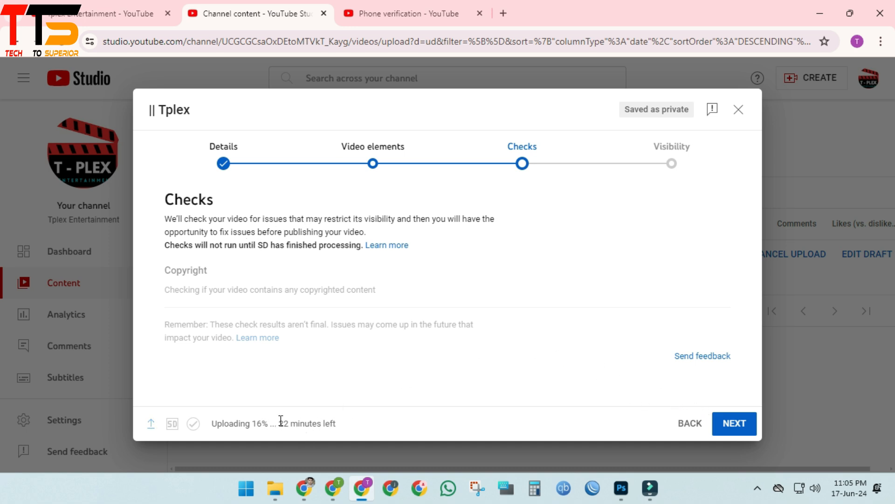
click(730, 424)
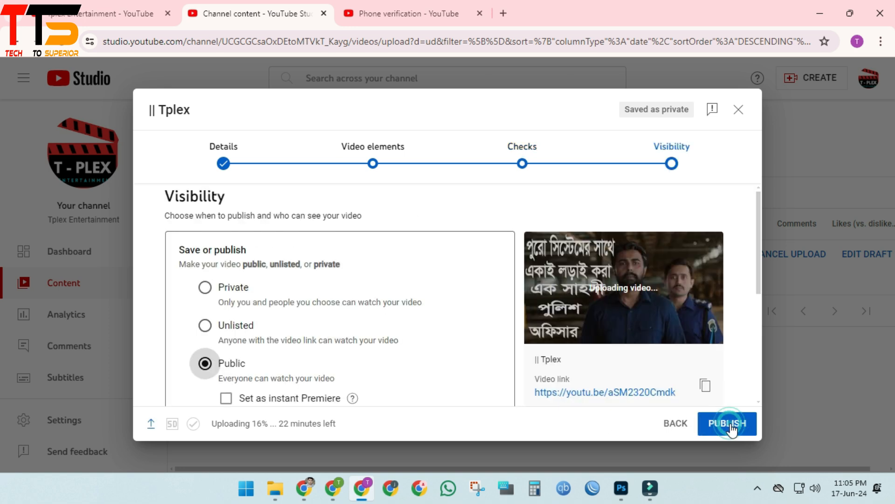
Save the video with Unlisted visibility and dismiss the upload notice and the Studio tips.
click(204, 326)
scroll(310, 333, down, 4)
scroll(310, 334, up, 5)
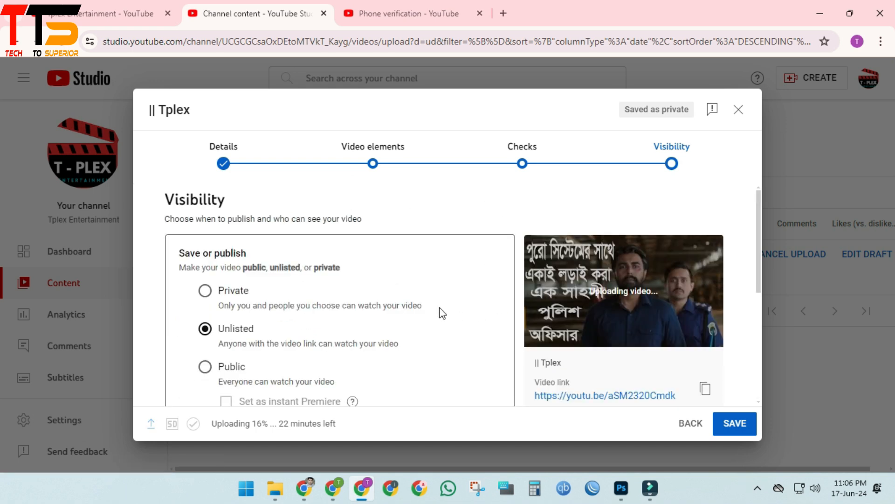
click(734, 425)
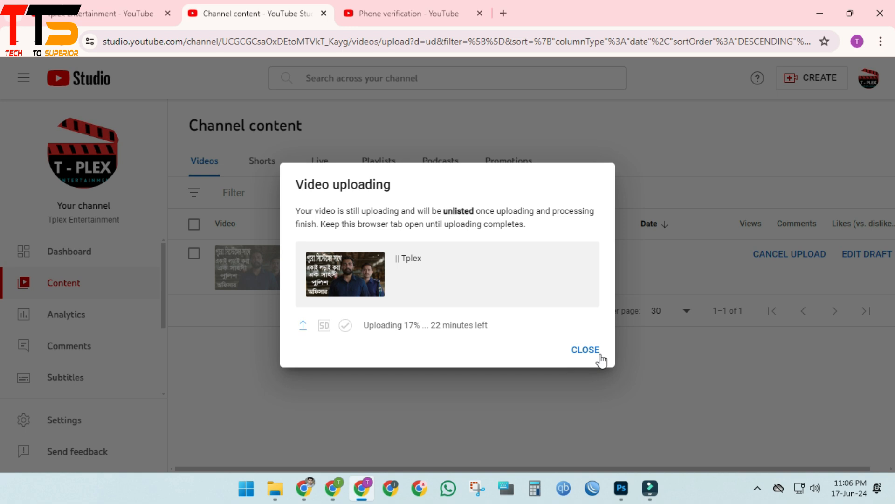
click(596, 350)
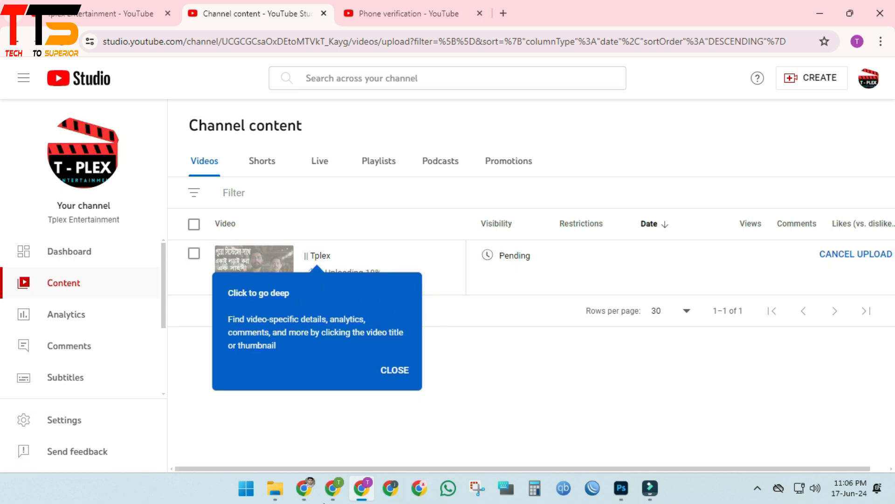
click(402, 371)
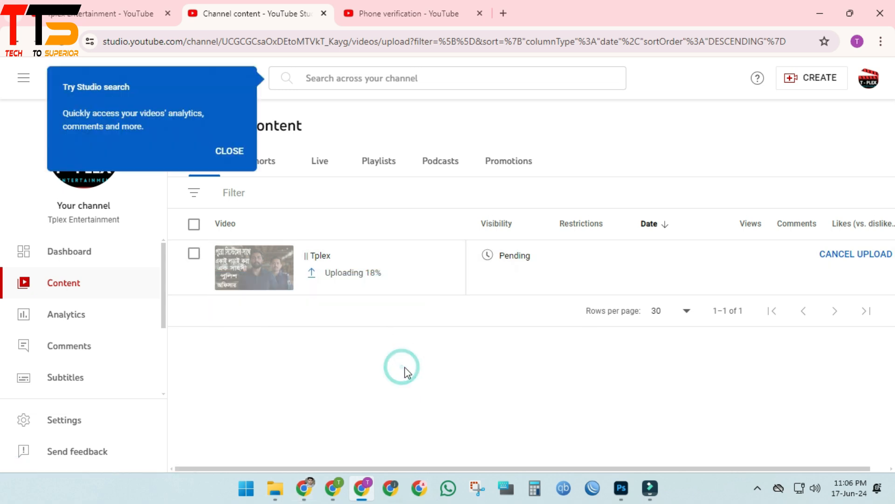
click(230, 150)
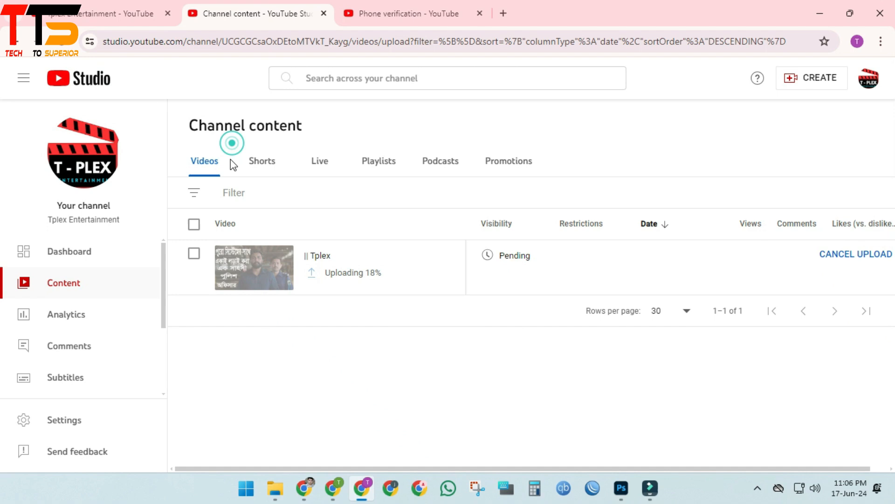
Open the channel analytics and examine the overview of views, watch time and subscribers.
scroll(98, 326, down, 1)
scroll(99, 328, up, 1)
click(88, 320)
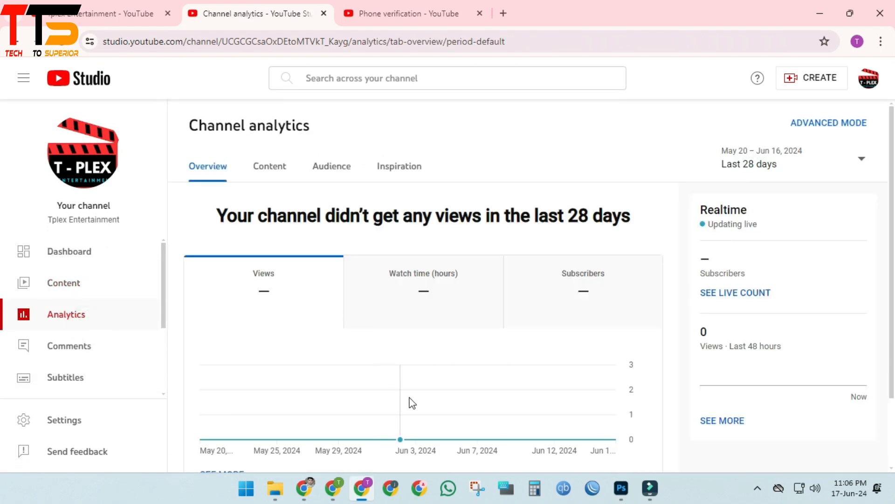
click(763, 164)
click(819, 126)
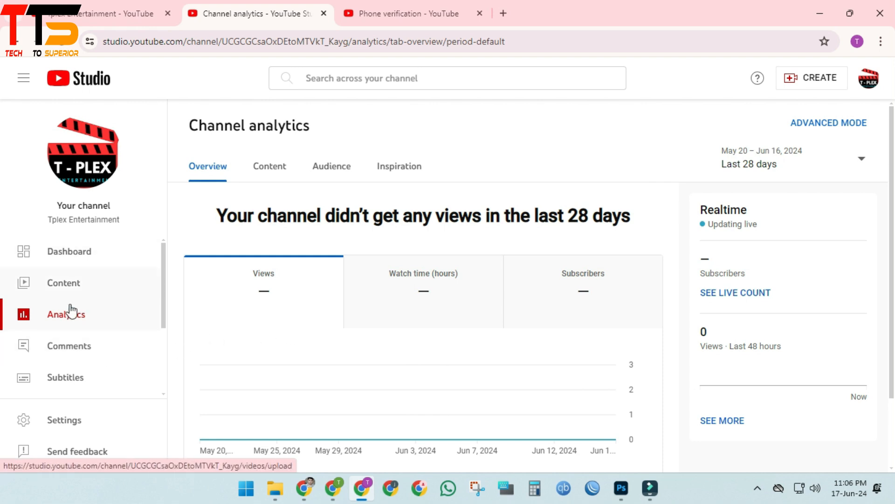
Open the channel's Earn page and examine the partner program benefits and joining requirements.
scroll(71, 326, down, 2)
click(74, 370)
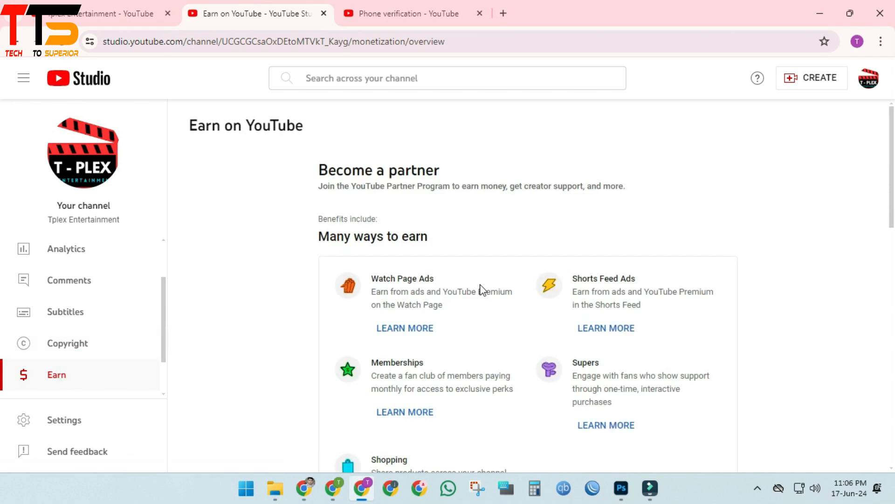
scroll(692, 356, down, 10)
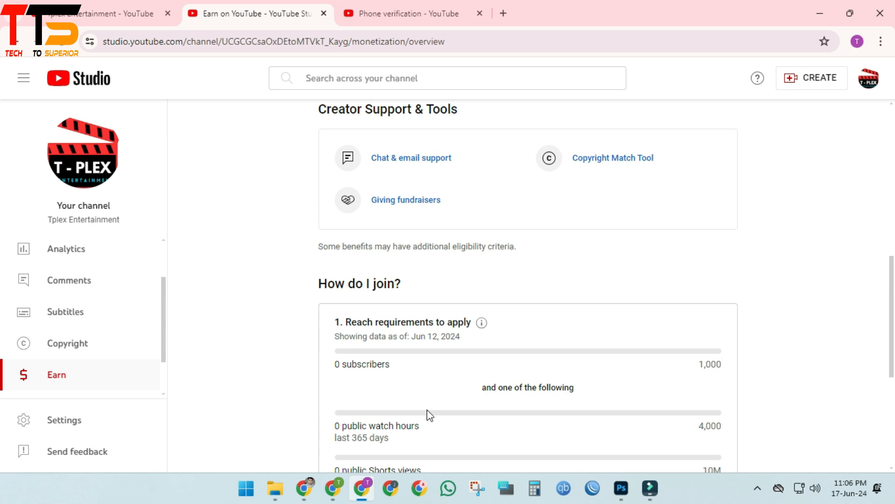
scroll(625, 425, up, 8)
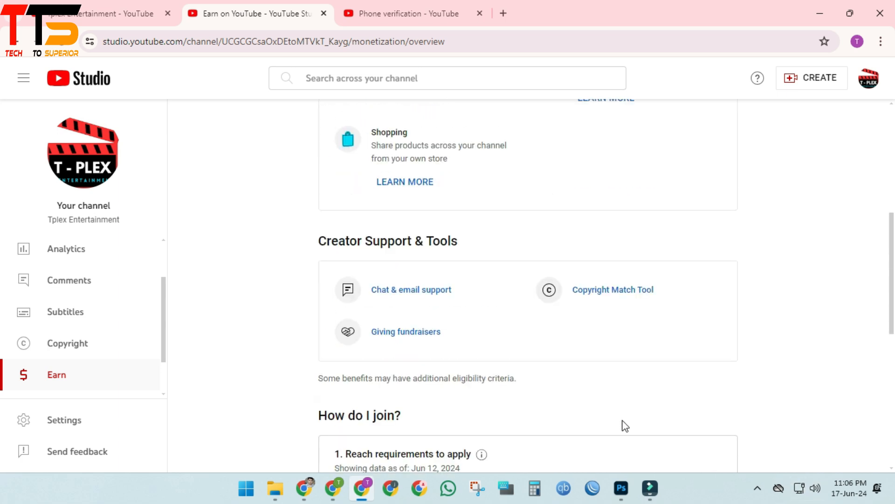